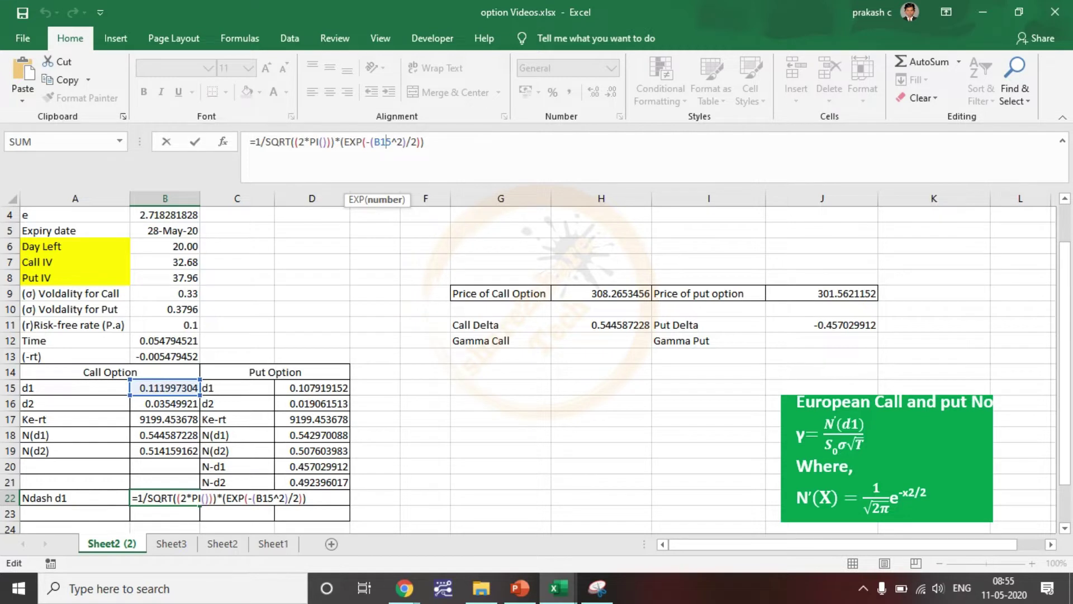
# Finish the call-side Ndash d1 formula in B22 as =1/SQRT((2*PI()))*(EXP(-(B15^2)/2)).
pyautogui.press('End')
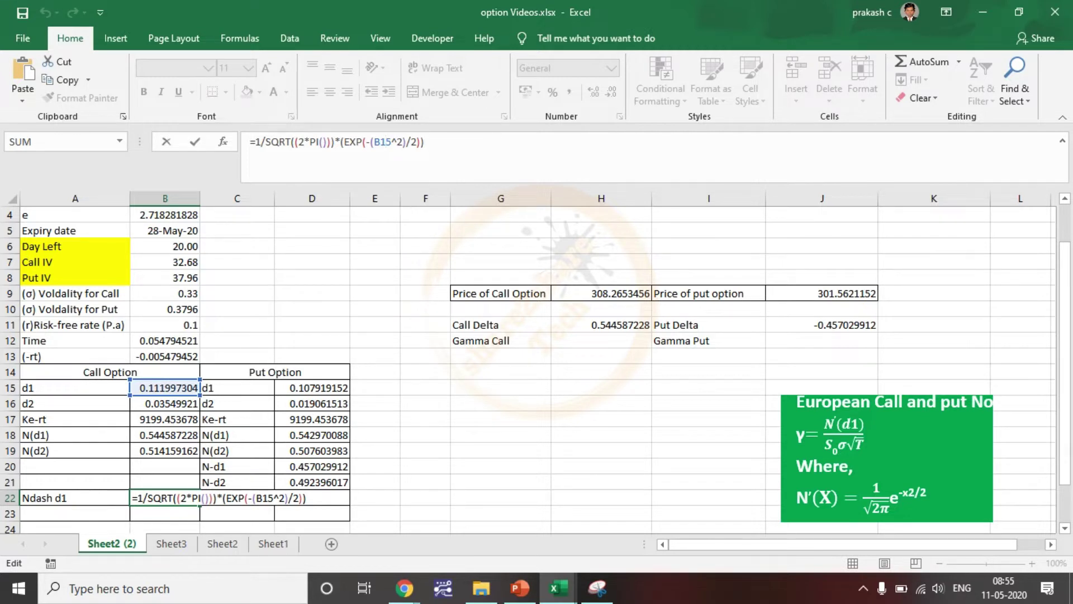
pyautogui.press('Return')
pyautogui.click(165, 498)
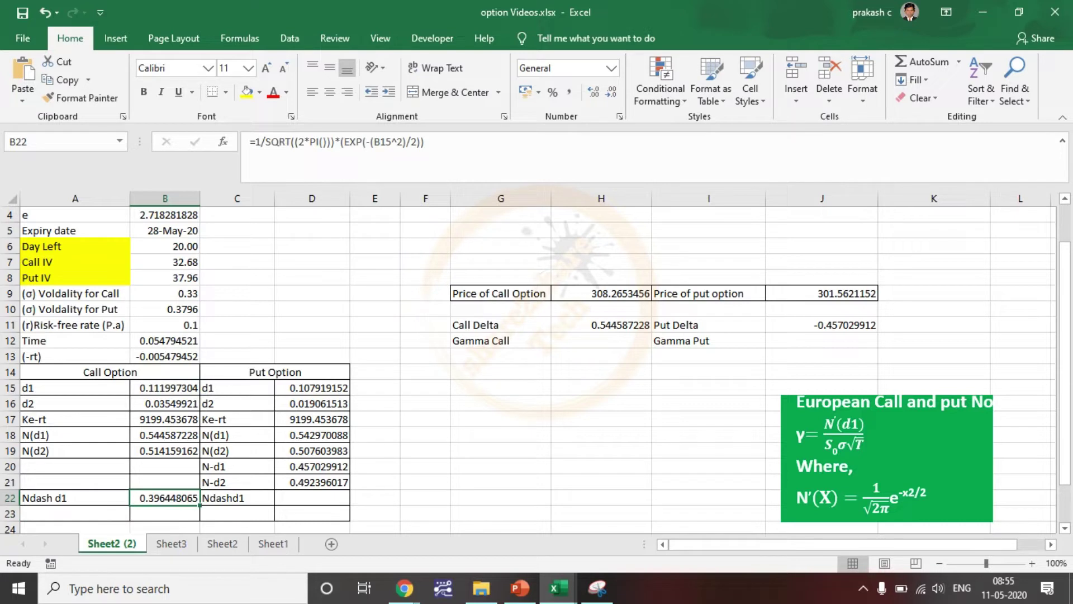
# Enter the put-side Ndashd1 formula in D22 as =1/SQRT((2*PI()))*(EXP(-(D15^2)/2)).
pyautogui.doubleClick(312, 498)
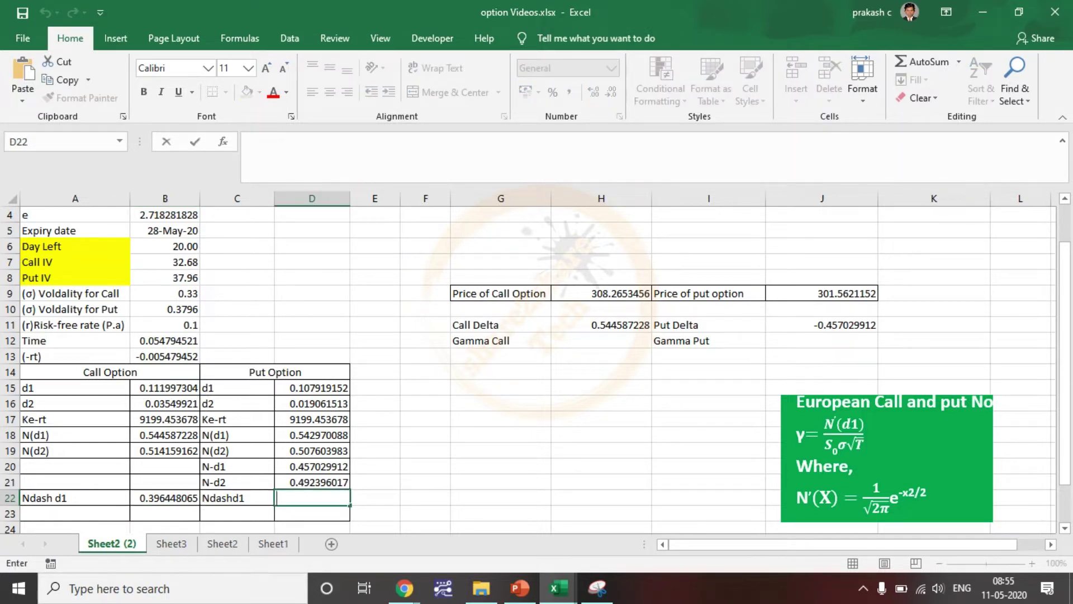
pyautogui.write('=1/SQRT((2*PI()))*(EXP(-(B15^2)/2))')
pyautogui.click(418, 498)
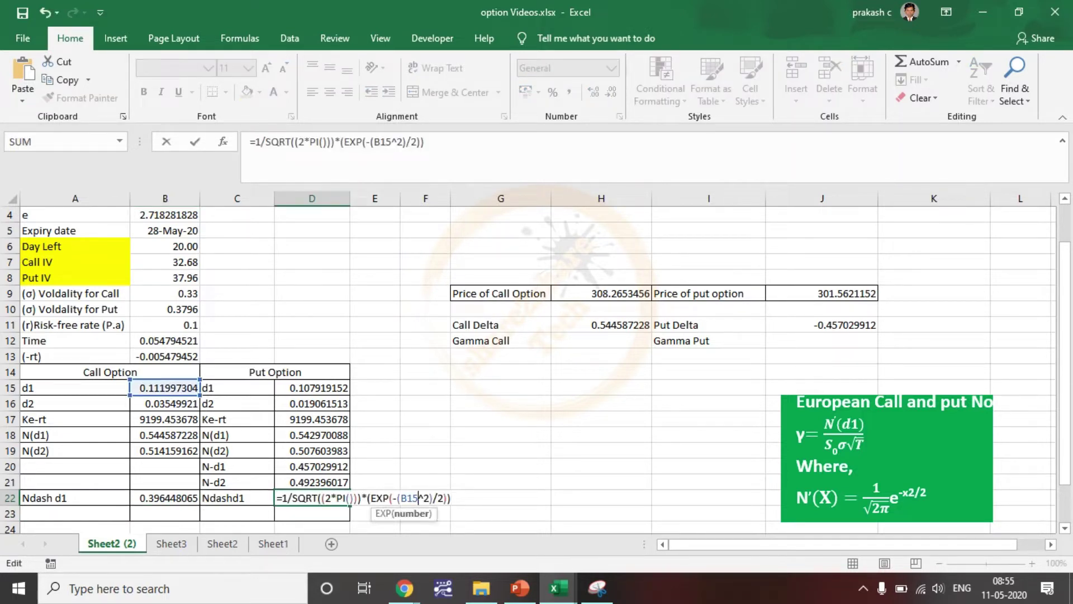
pyautogui.press('BackSpace')
pyautogui.press('BackSpace')
pyautogui.press('BackSpace')
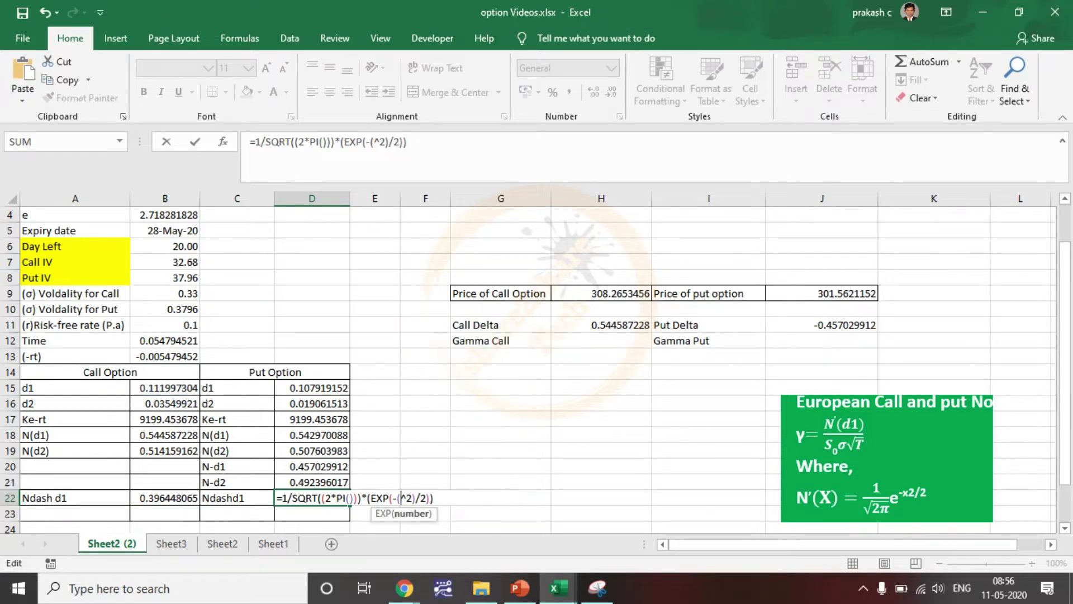
pyautogui.click(312, 388)
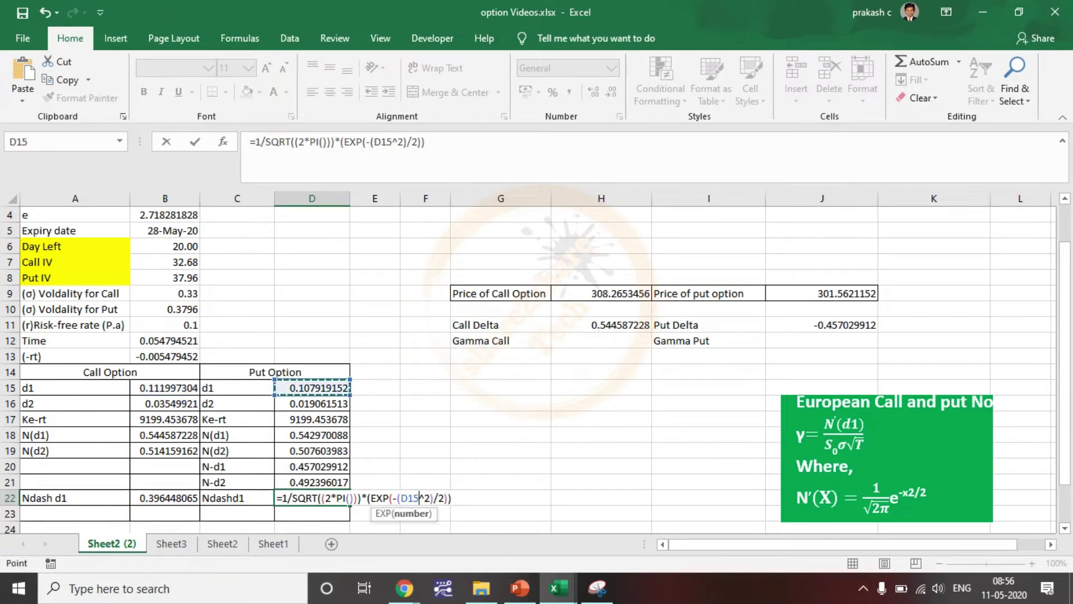
pyautogui.press('Return')
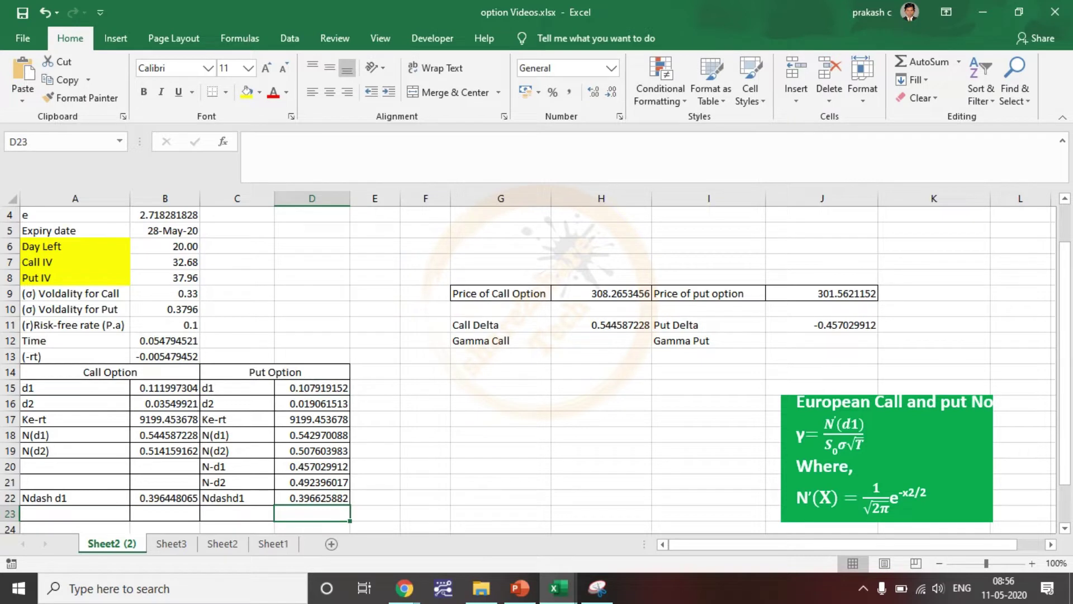
pyautogui.click(425, 466)
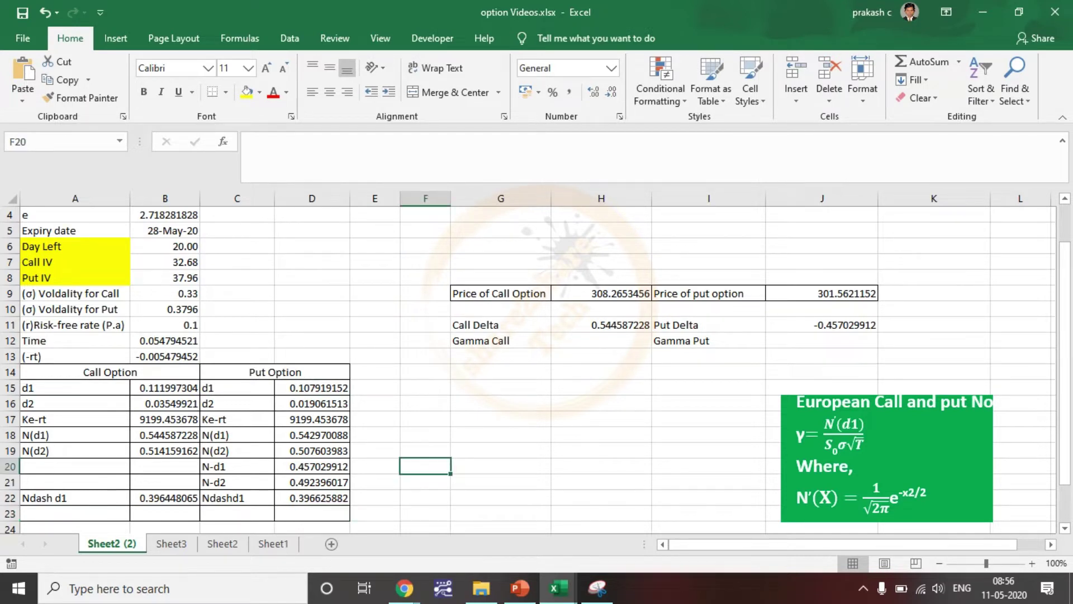
pyautogui.click(500, 450)
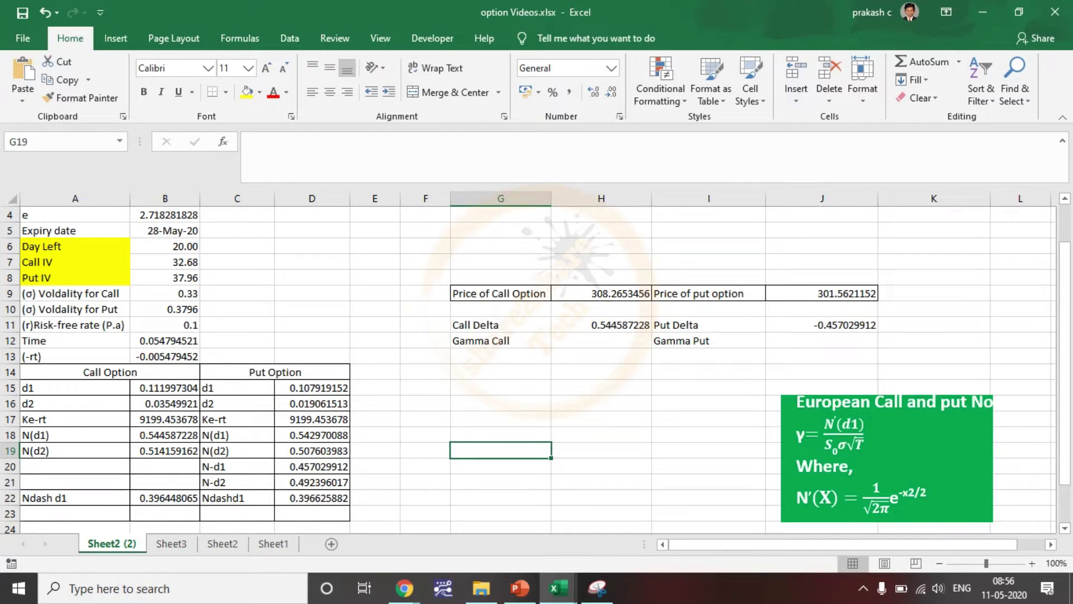
# Calculate Gamma Call in H12 with the formula =B22/(B1*B9*SQRT(B12)).
pyautogui.doubleClick(601, 340)
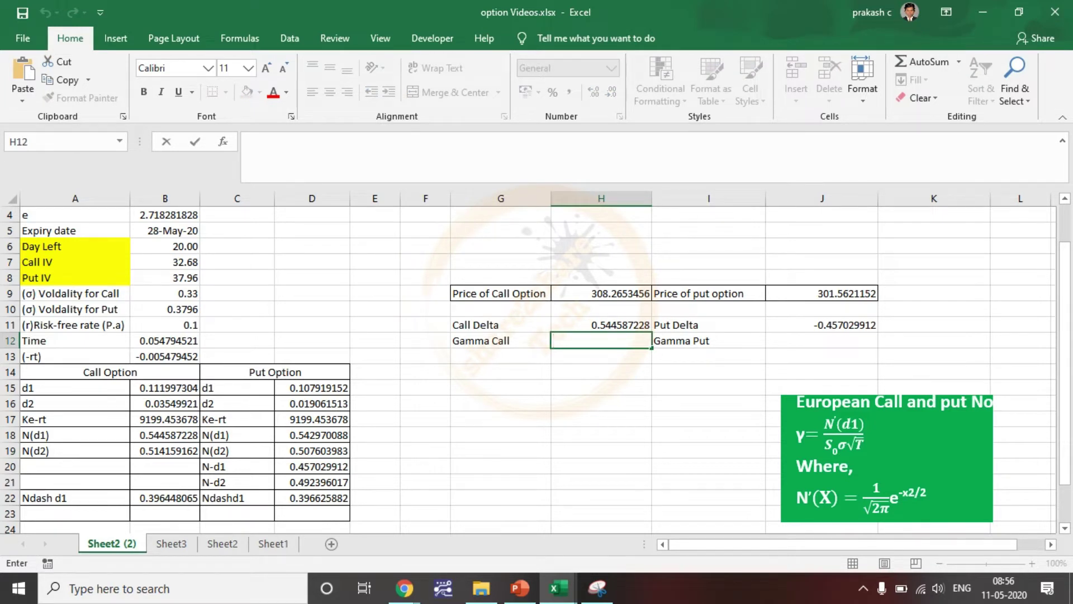
pyautogui.write('=')
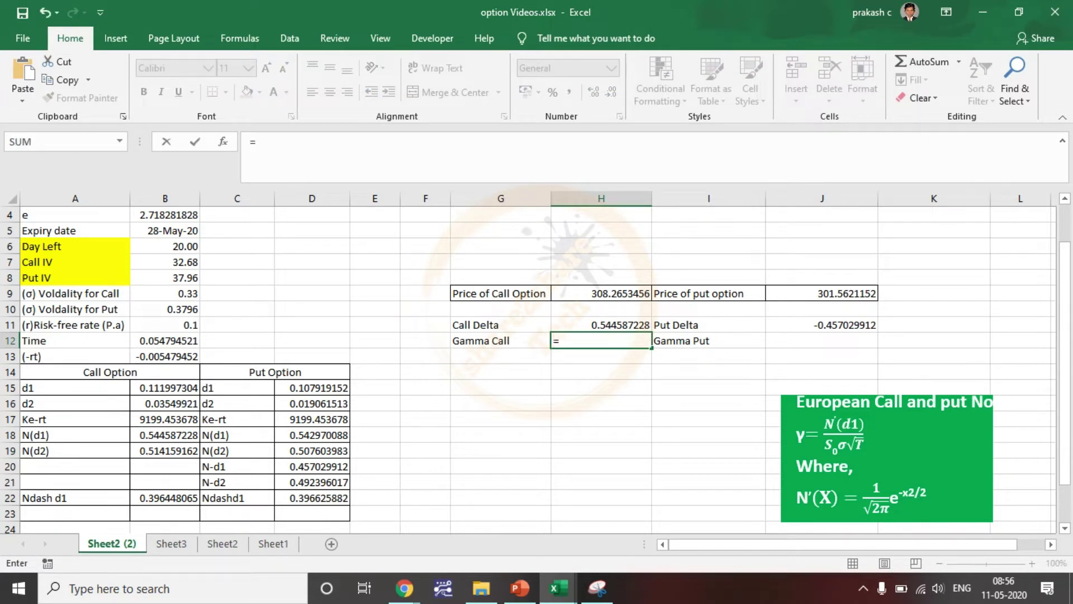
pyautogui.click(165, 498)
pyautogui.write('/')
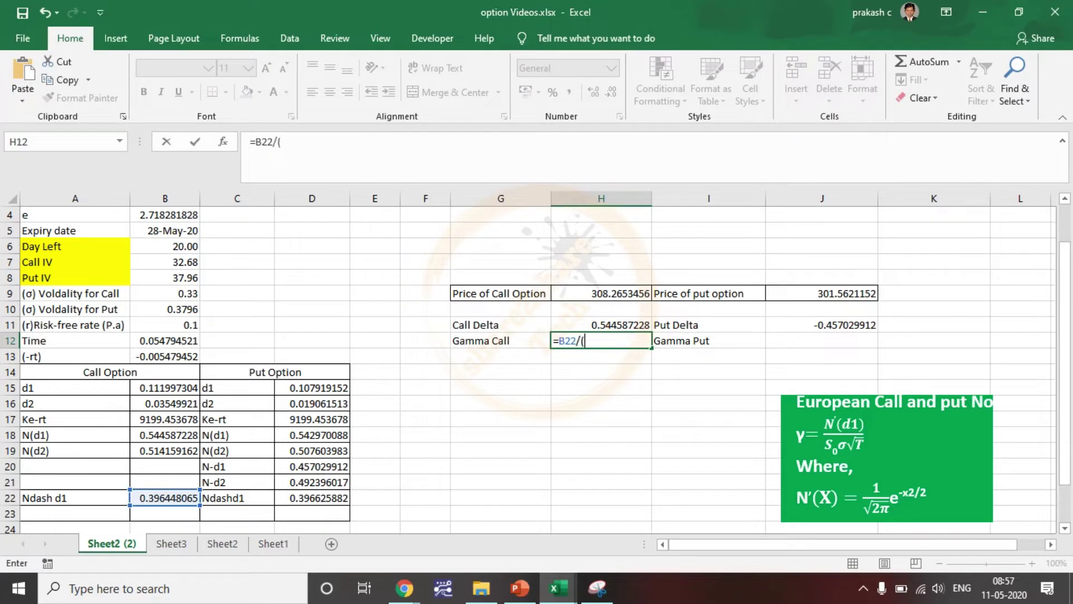
pyautogui.write('(')
pyautogui.scroll(1, 528, 363)
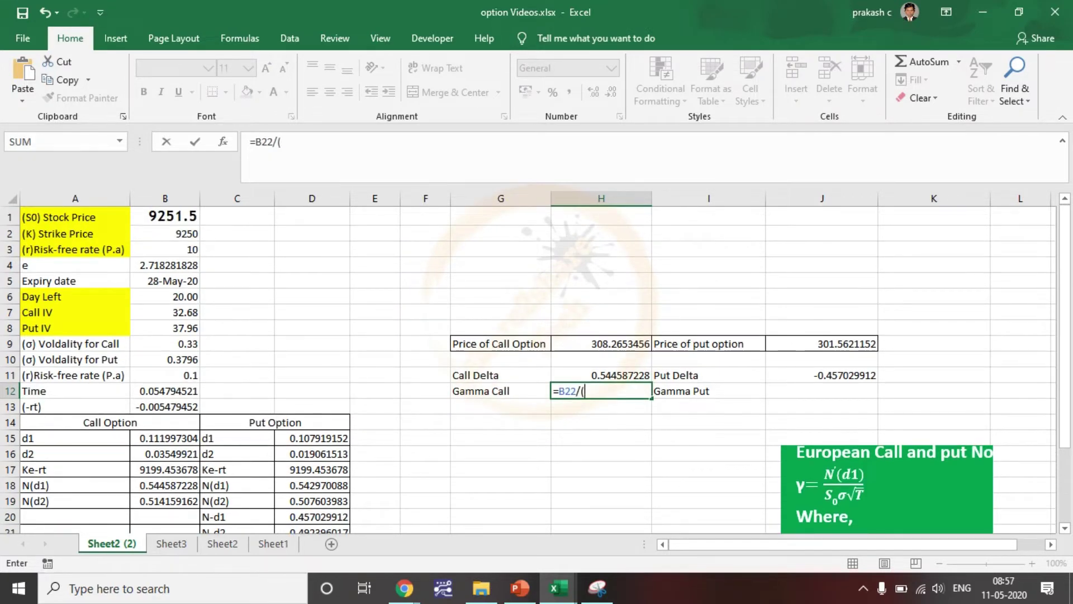
pyautogui.click(165, 217)
pyautogui.click(294, 142)
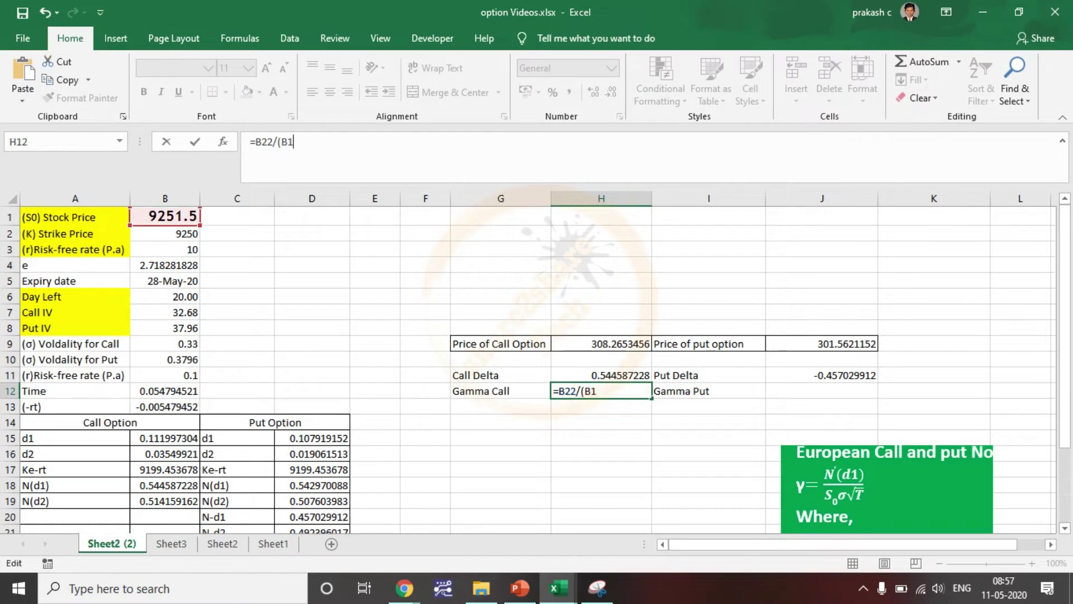
pyautogui.write('*')
pyautogui.press('F2')
pyautogui.click(165, 344)
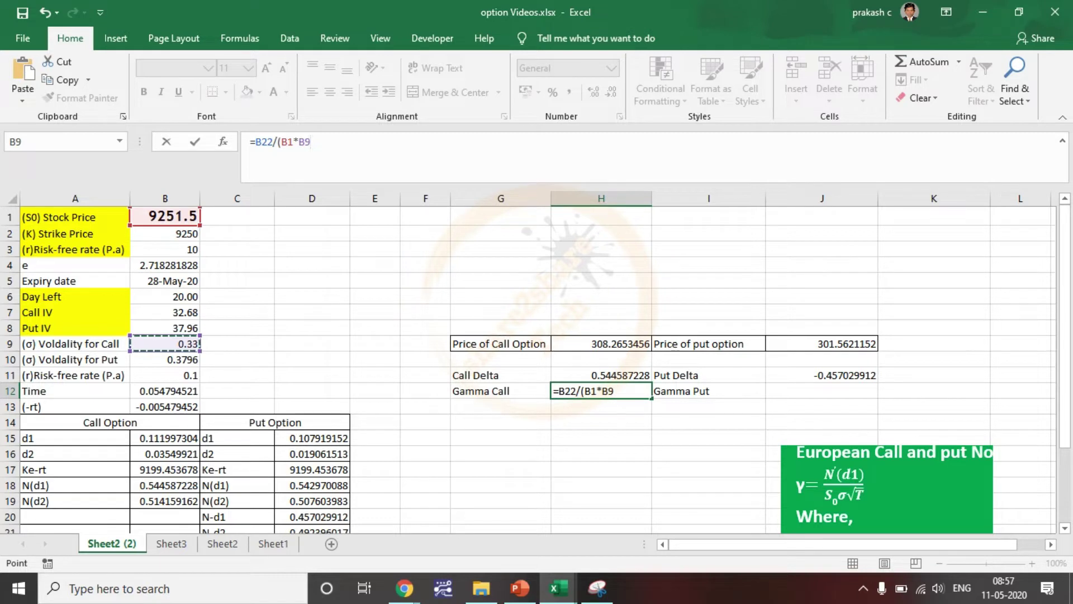
pyautogui.write('*SQRT')
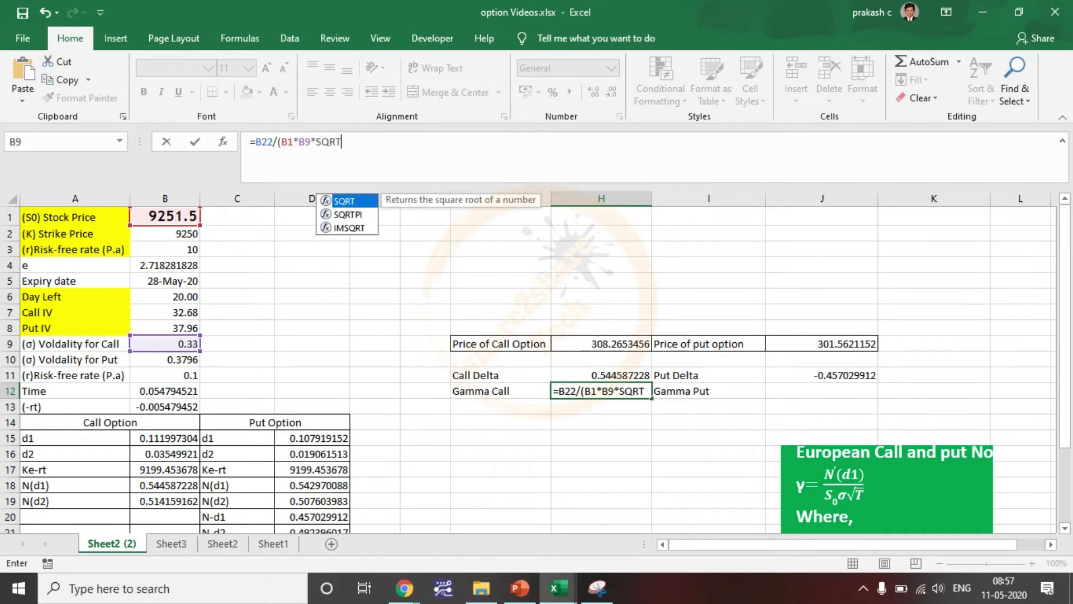
pyautogui.write('(')
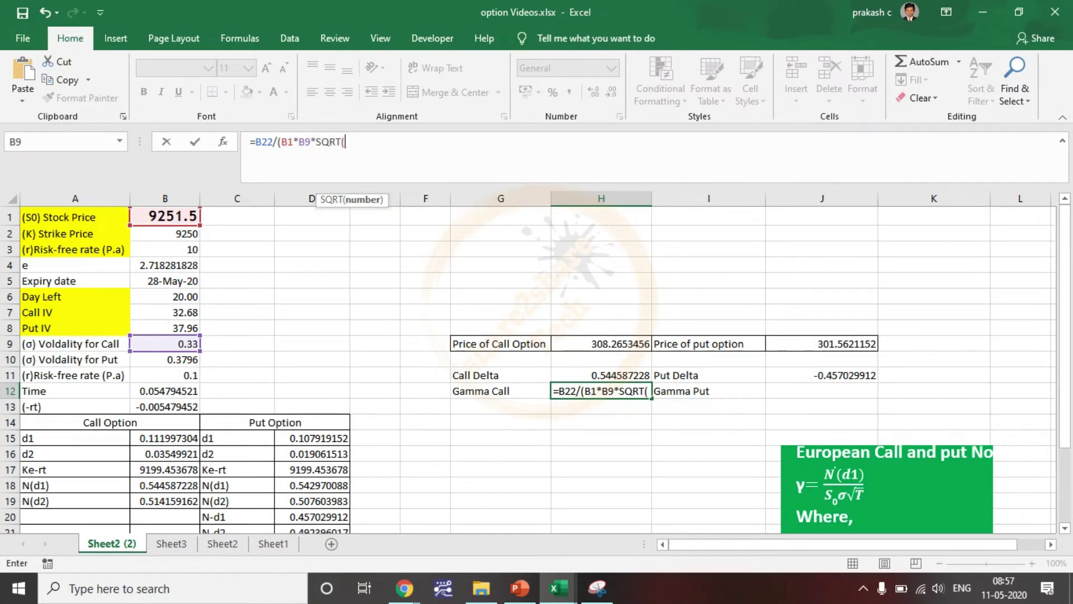
pyautogui.click(165, 392)
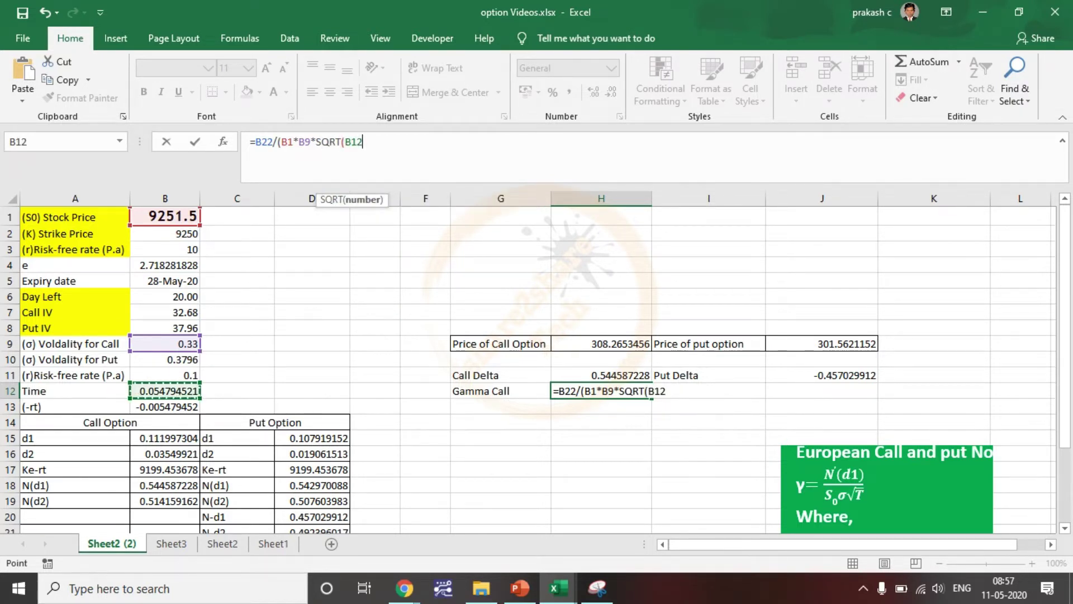
pyautogui.write('))')
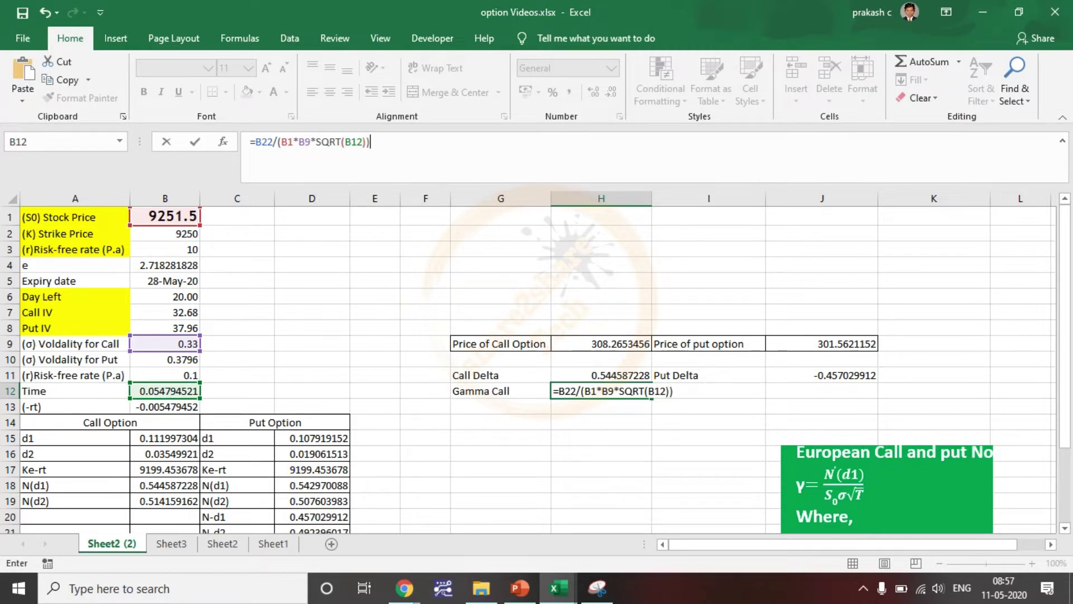
pyautogui.press('Return')
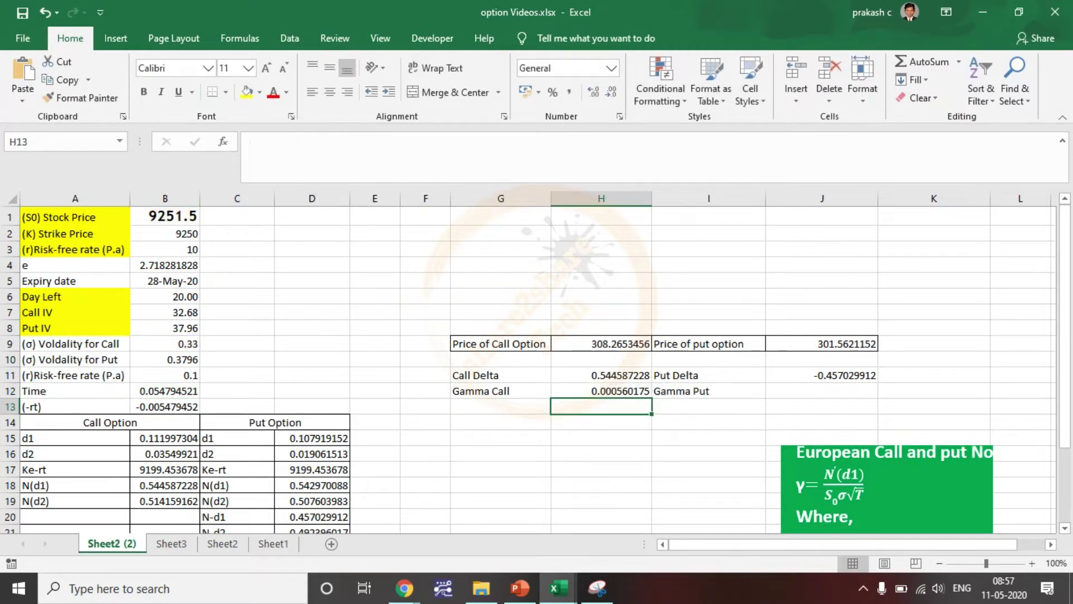
pyautogui.click(501, 469)
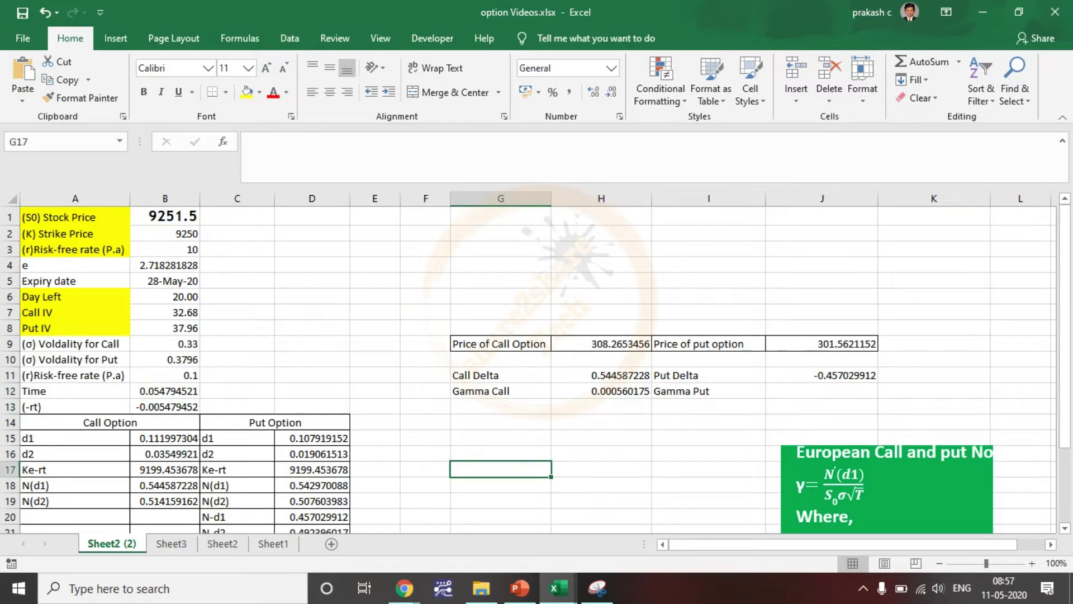
# Copy the Gamma Call formula text from H12 into the Gamma Put cell J12 with its references unchanged.
pyautogui.click(602, 391)
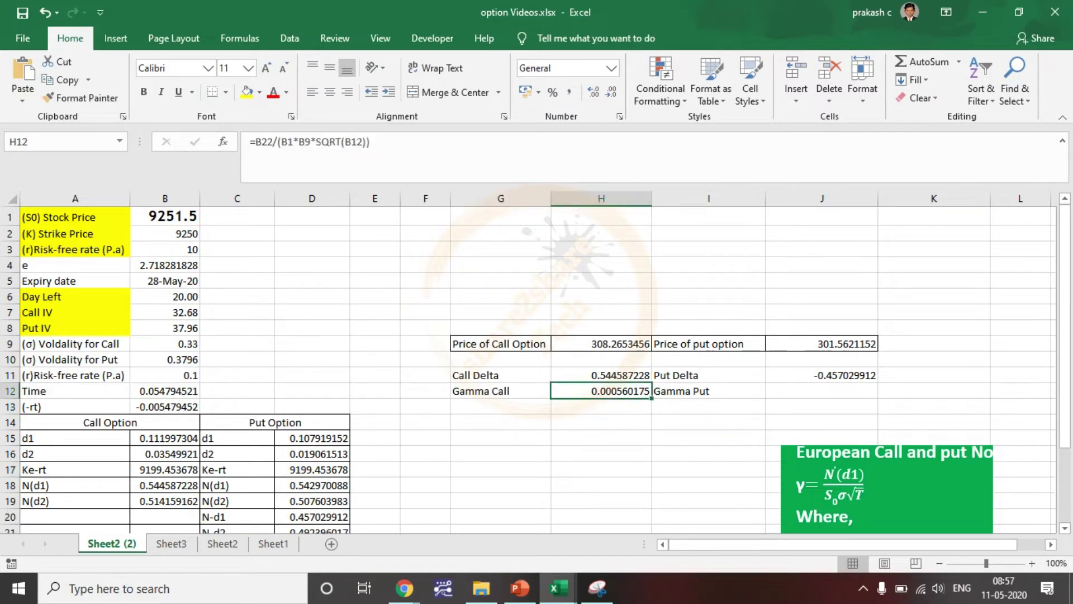
pyautogui.scroll(-1, 528, 363)
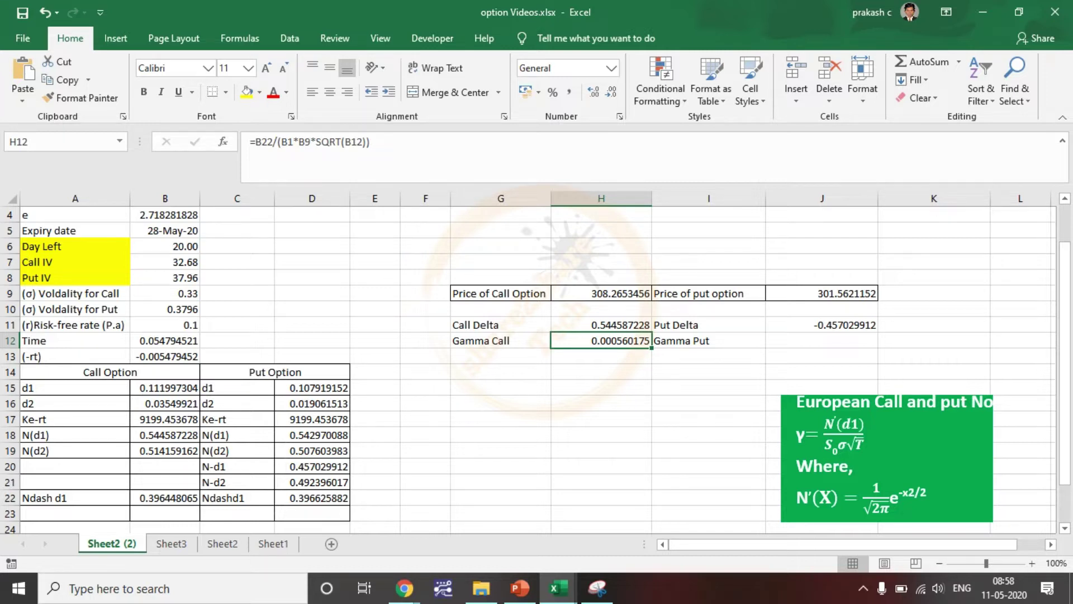
pyautogui.press('F2')
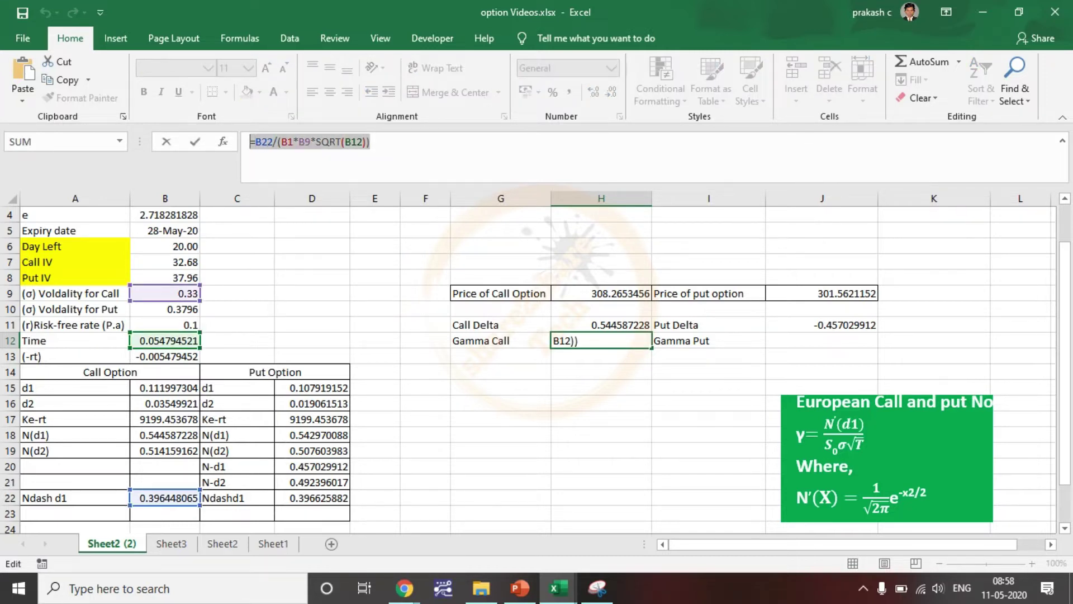
pyautogui.press('Escape')
pyautogui.doubleClick(822, 340)
pyautogui.hotkey('ctrl', 'v')
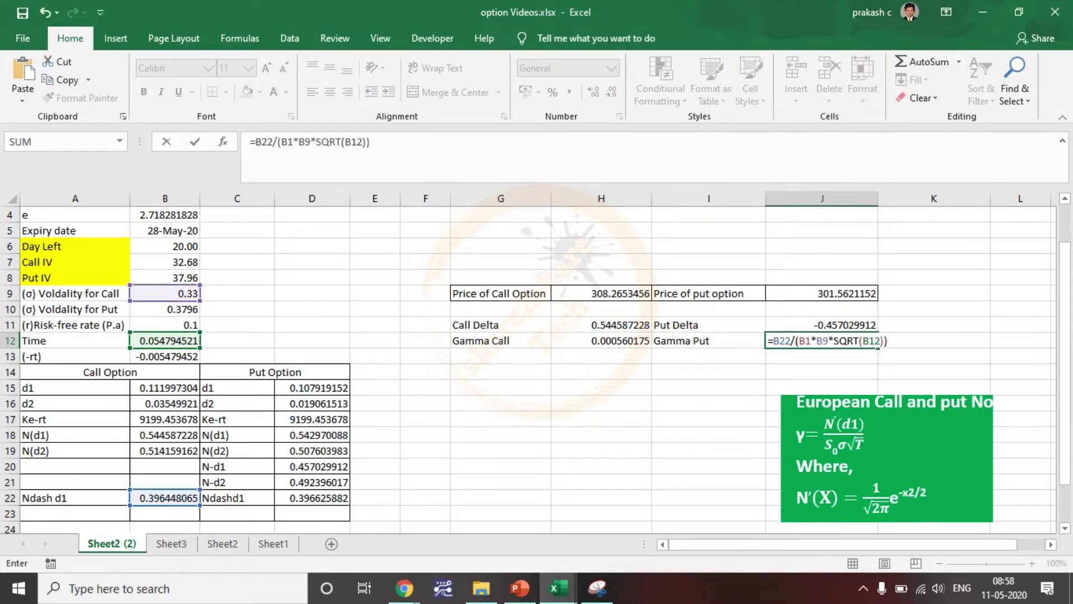
# Replace B22 with D22 and B9 with B10 in the Gamma Put formula, giving =D22/(B1*B10*SQRT(B12)).
pyautogui.click(791, 340)
pyautogui.press('BackSpace')
pyautogui.press('BackSpace')
pyautogui.press('BackSpace')
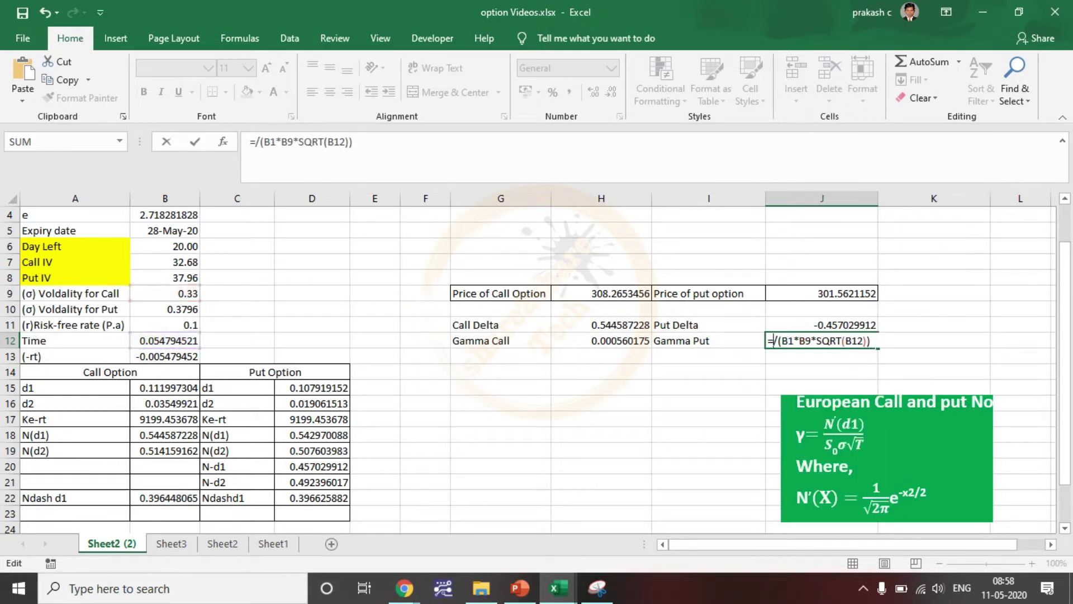
pyautogui.click(312, 498)
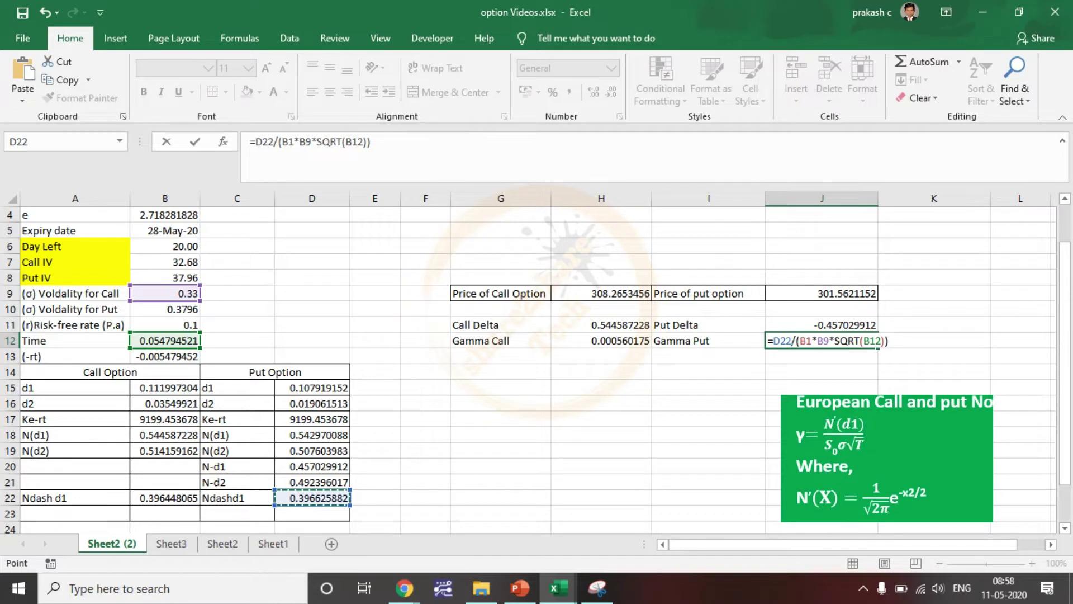
pyautogui.click(829, 341)
pyautogui.press('BackSpace')
pyautogui.press('BackSpace')
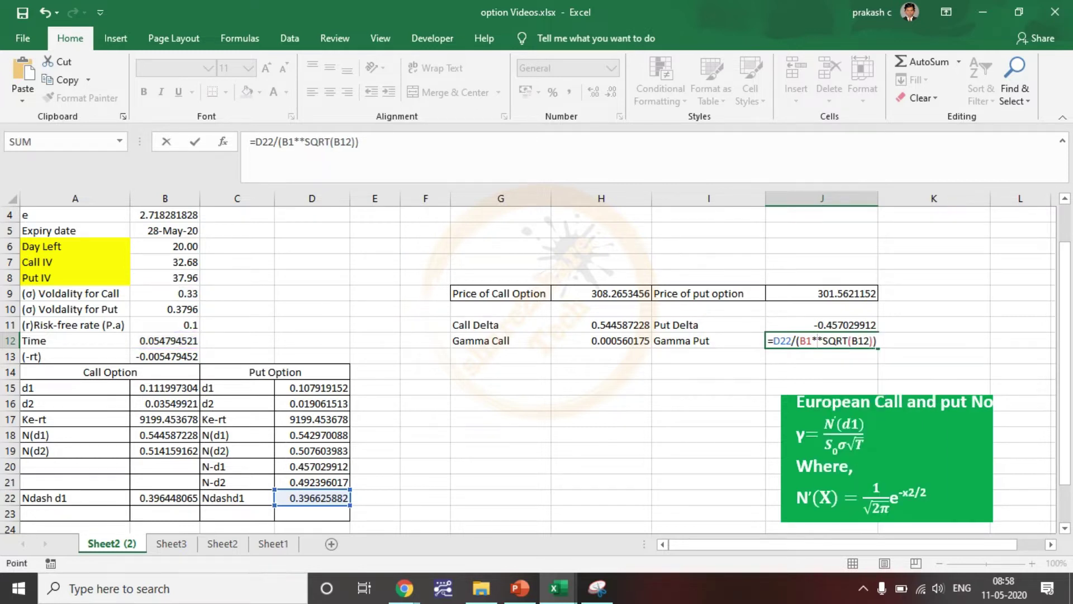
pyautogui.click(195, 309)
pyautogui.click(377, 142)
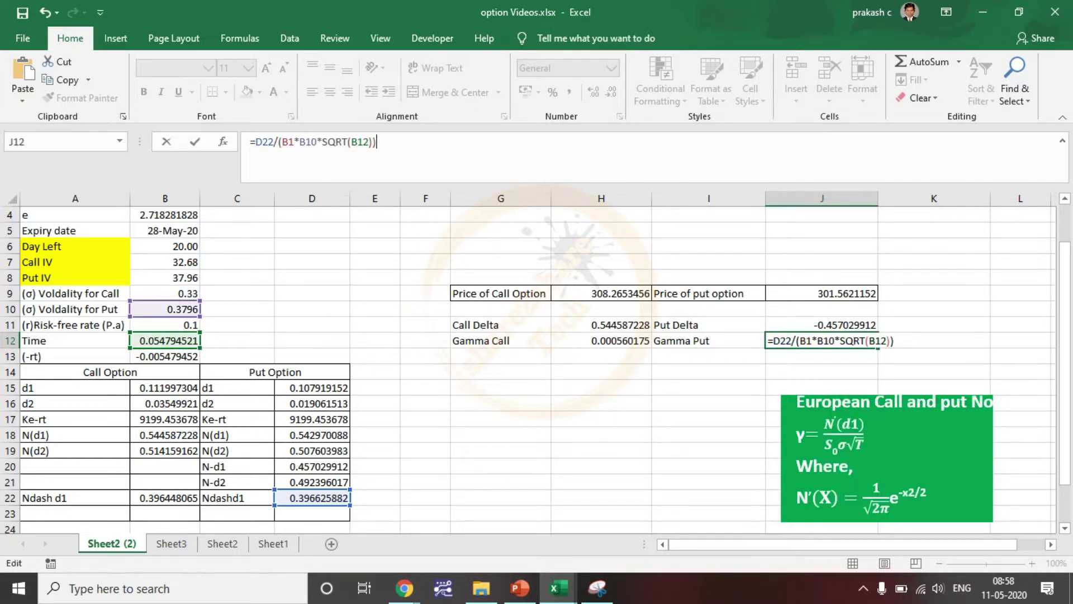
pyautogui.press('Return')
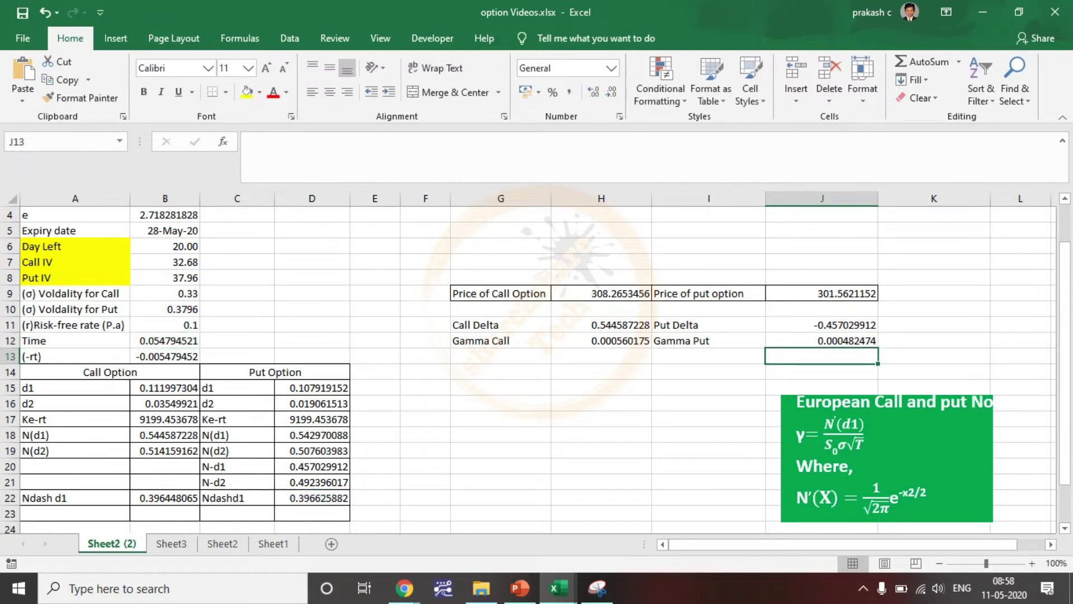
pyautogui.click(601, 388)
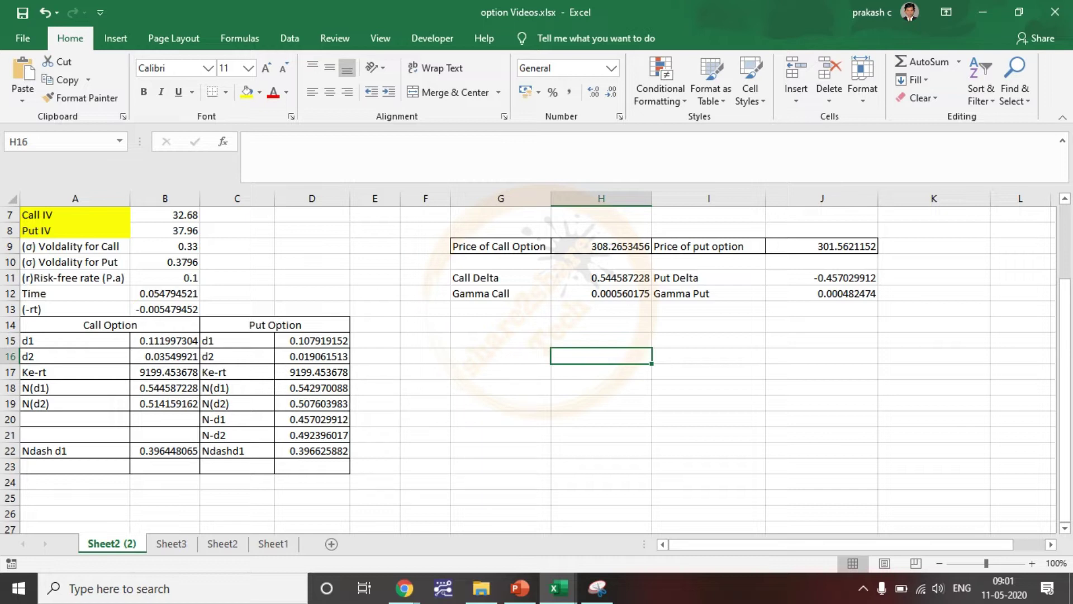
# Copy the Gamma Call and Gamma Put labels and values from G12:J12 into H3:K3 of Sheet3.
pyautogui.moveTo(501, 294); pyautogui.dragTo(821, 293)
pyautogui.hotkey('ctrl', 'c')
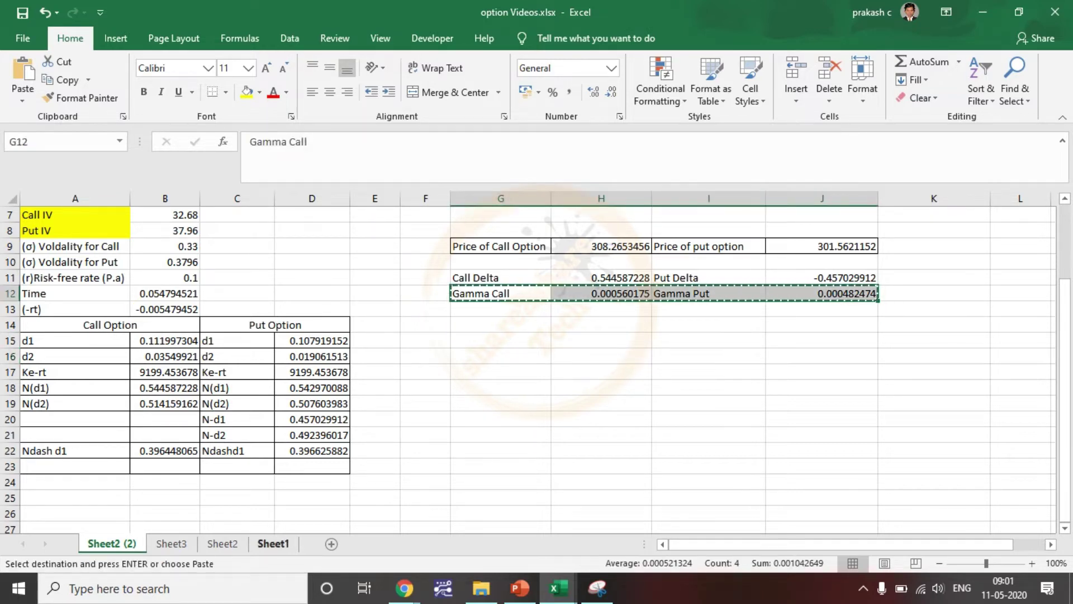
pyautogui.click(171, 543)
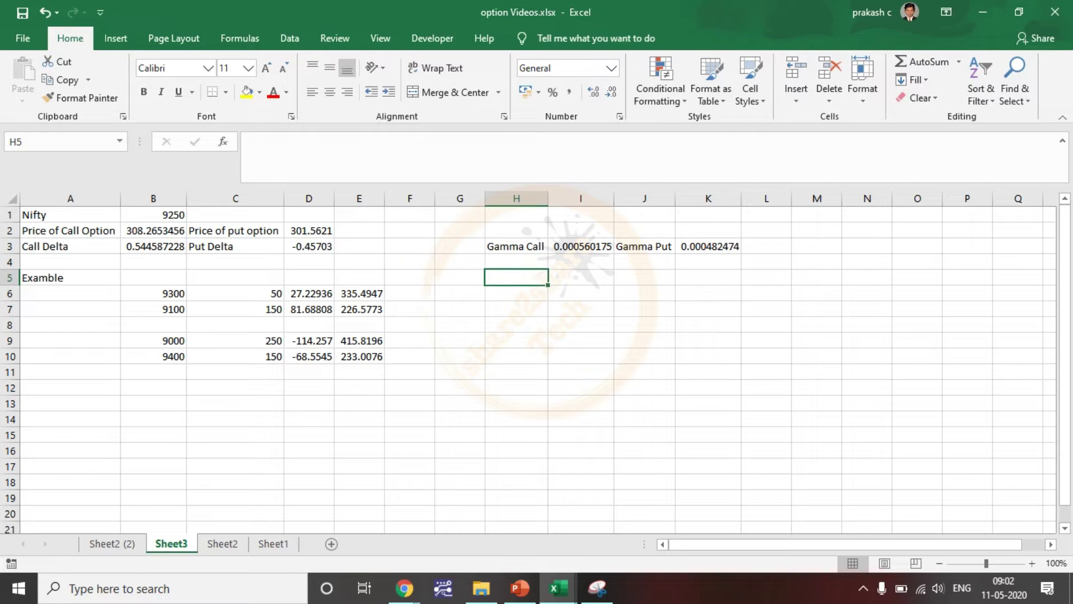
# Compare the Nifty price in B1 with the first example price in B6 on Sheet3.
pyautogui.click(153, 293)
pyautogui.click(153, 215)
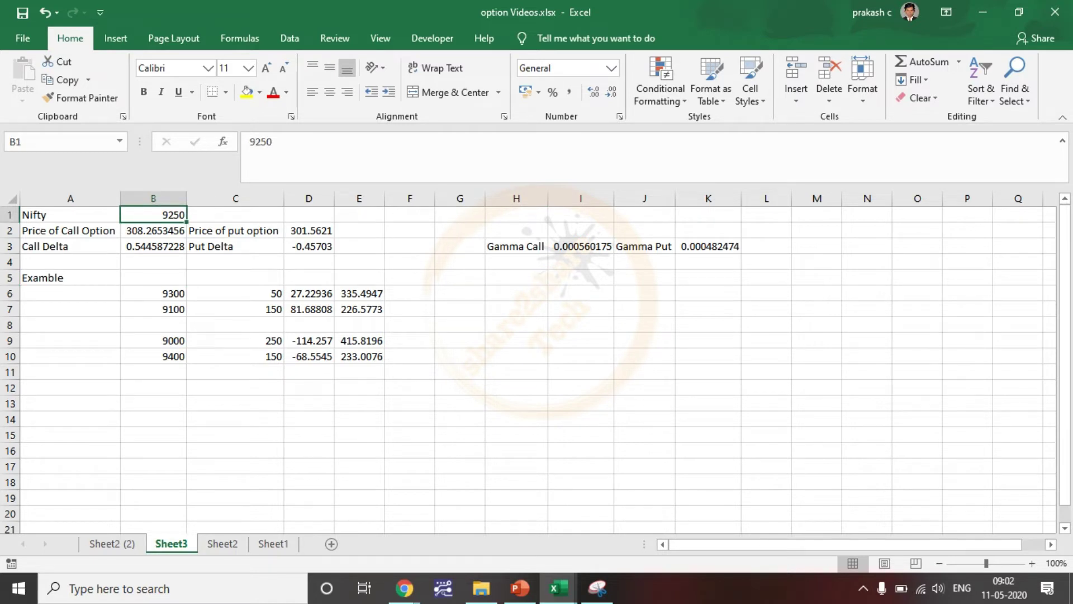
pyautogui.click(153, 294)
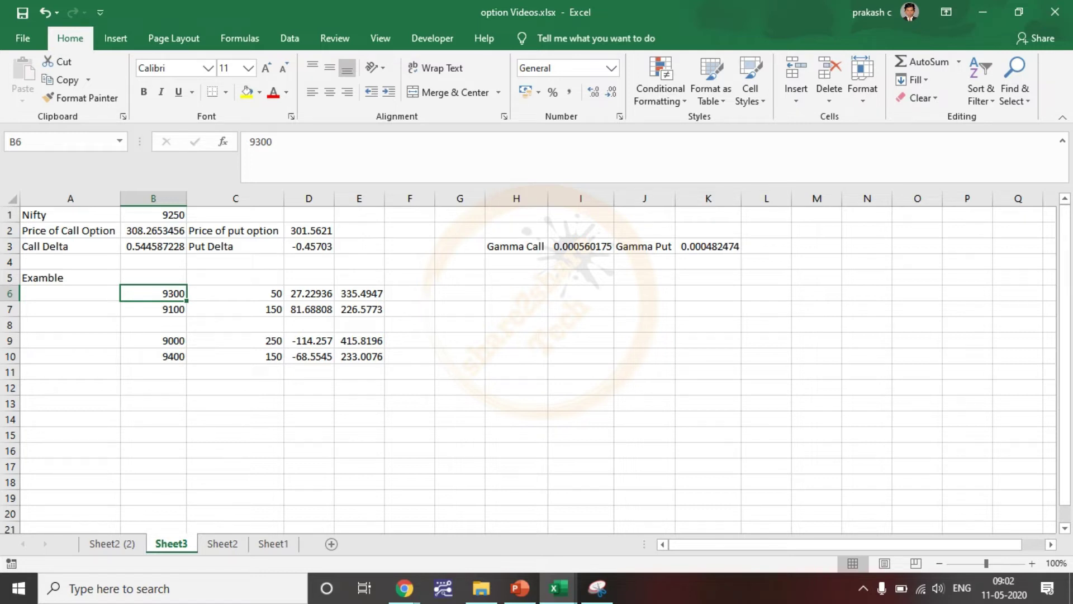
# Label the call example rows in A6 and A7 of Sheet3 as CE.
pyautogui.click(154, 309)
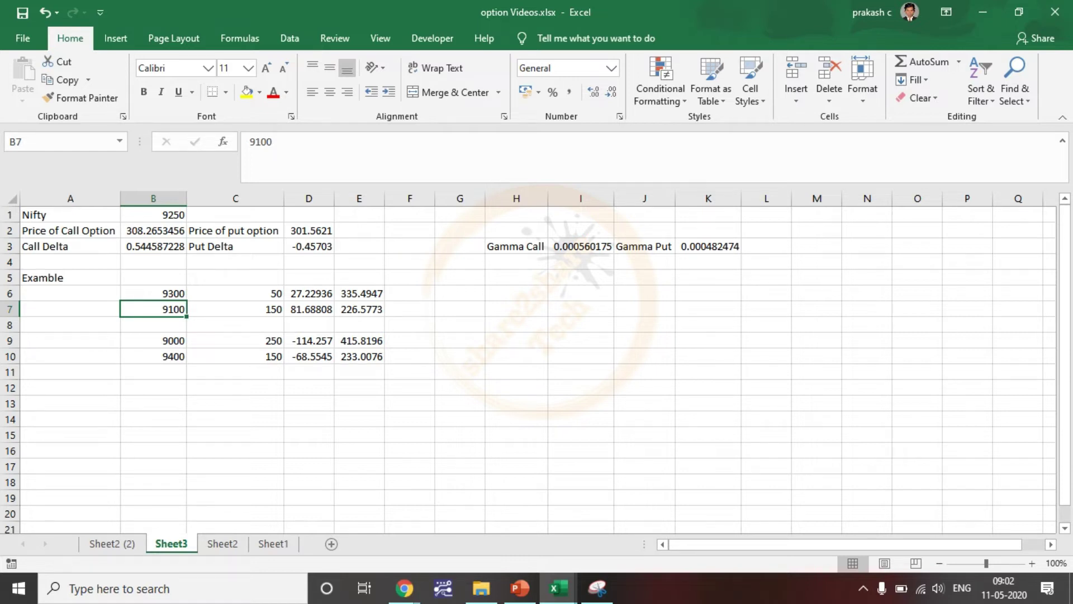
pyautogui.doubleClick(71, 294)
pyautogui.write('CE')
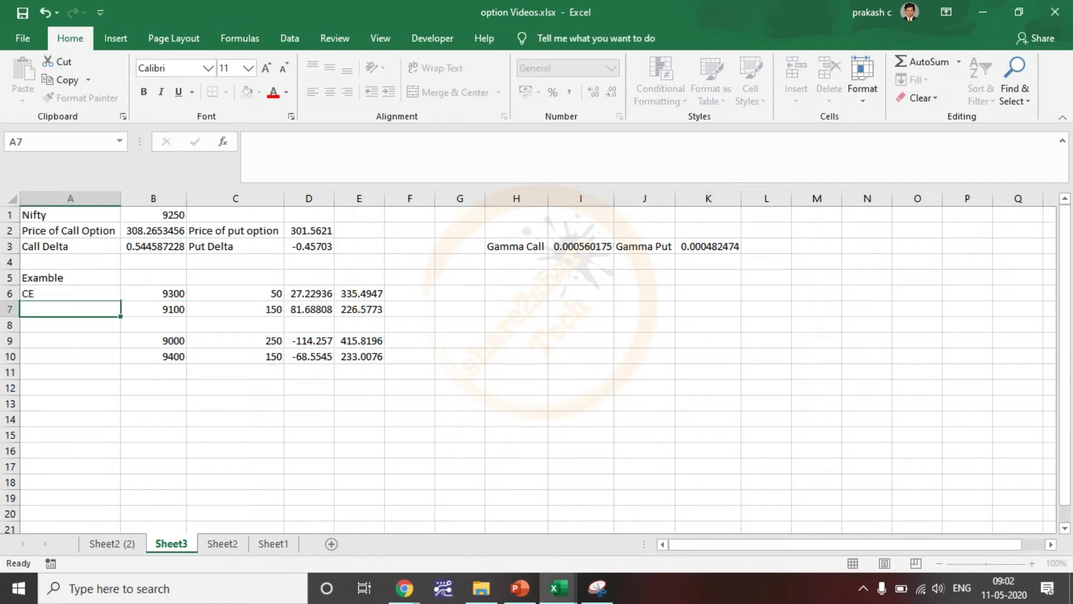
pyautogui.moveTo(120, 301); pyautogui.dragTo(120, 310)
# Label the put example rows in A9 and A10 as PE, replacing the PUT entry.
pyautogui.moveTo(70, 341); pyautogui.dragTo(70, 357)
pyautogui.doubleClick(70, 341)
pyautogui.write('PUT')
pyautogui.press('Return')
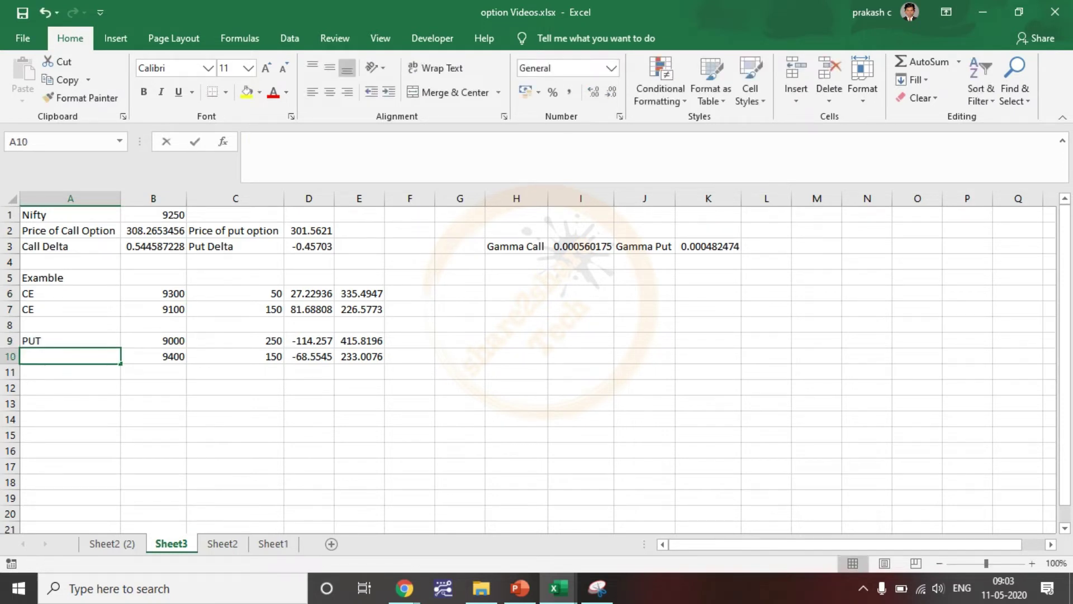
pyautogui.write('PT')
pyautogui.press('BackSpace')
pyautogui.press('BackSpace')
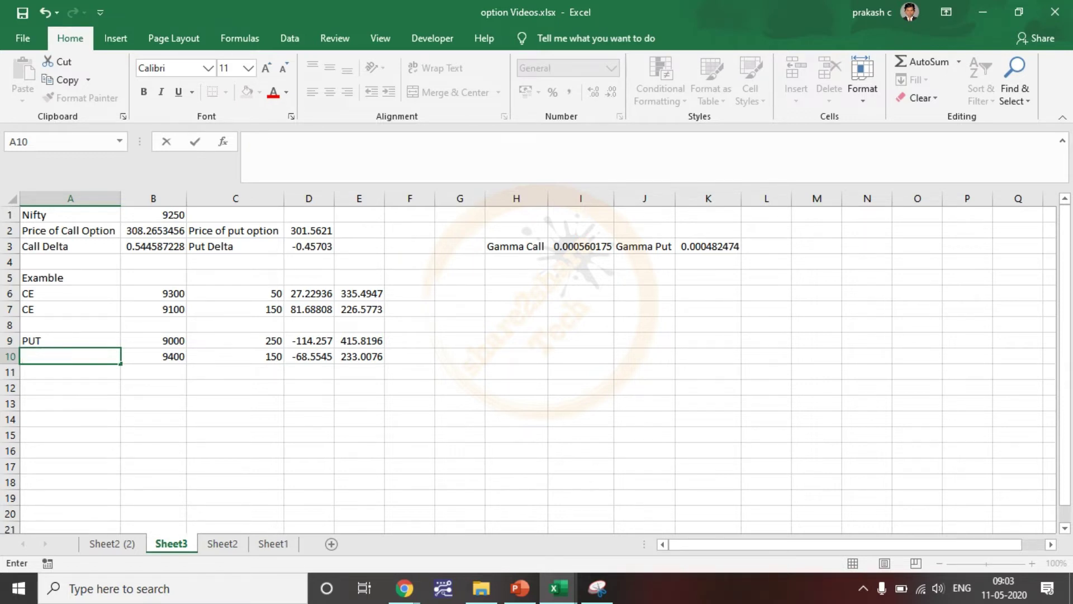
pyautogui.press('Up')
pyautogui.press('Delete')
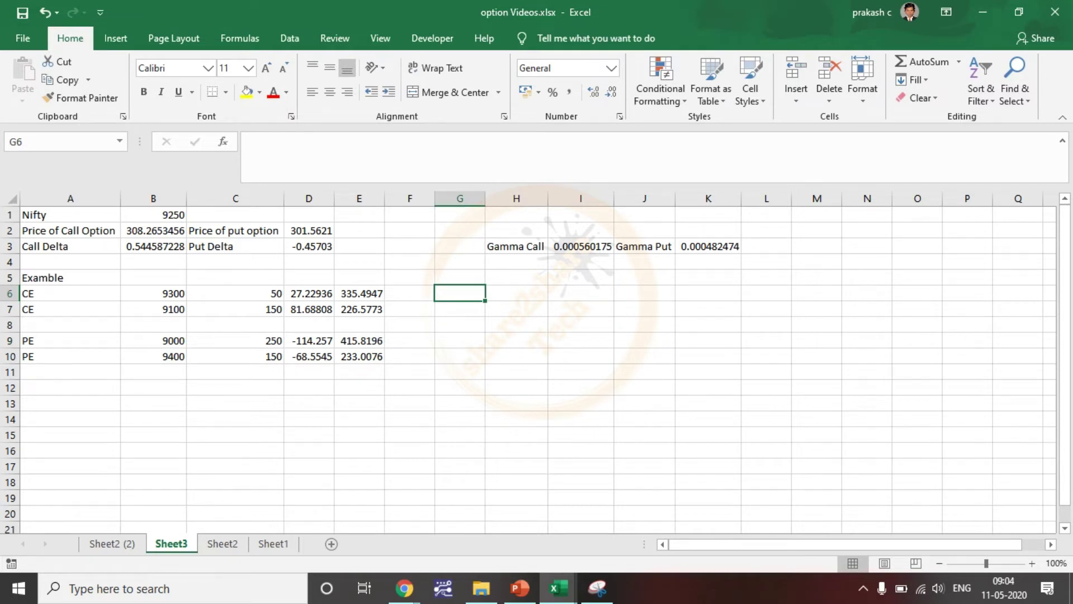
# Calculate the delta change for the 9300 call example in G6 with the formula =C6*I3.
pyautogui.click(153, 215)
pyautogui.click(153, 293)
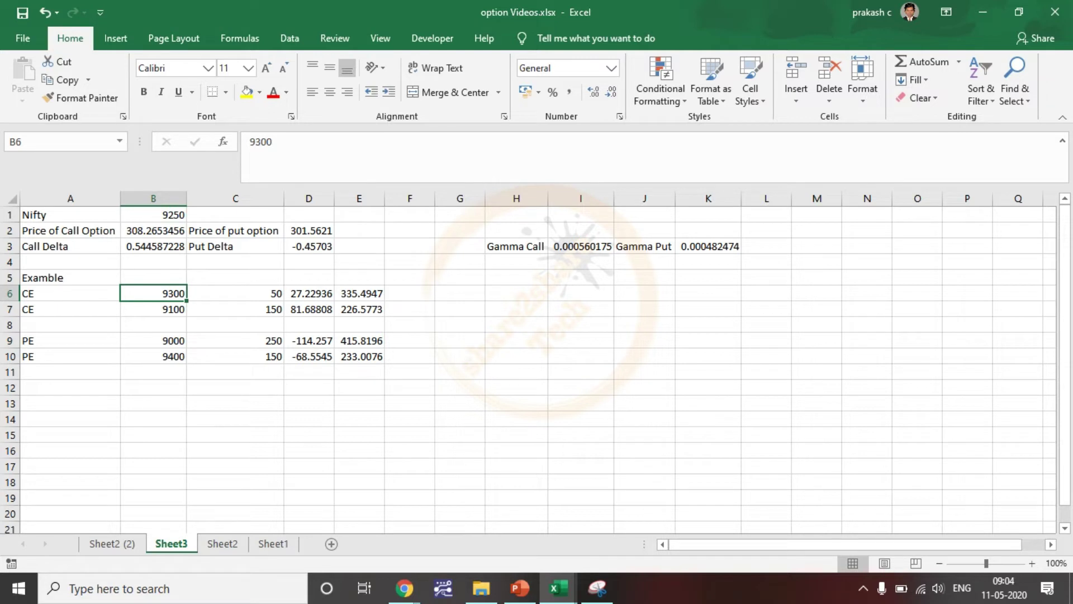
pyautogui.click(236, 294)
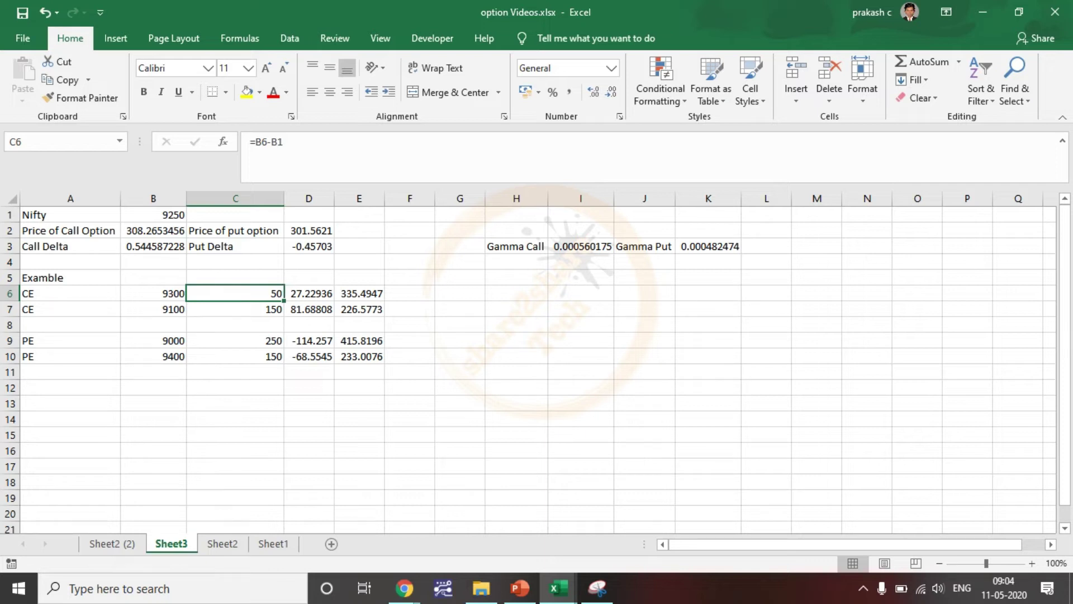
pyautogui.doubleClick(459, 293)
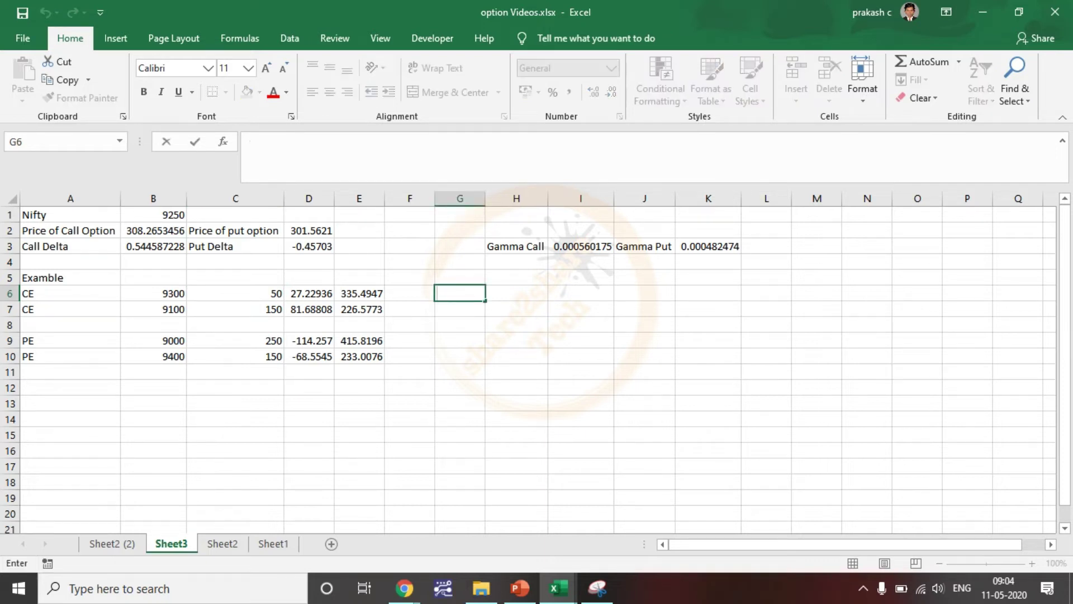
pyautogui.write('=')
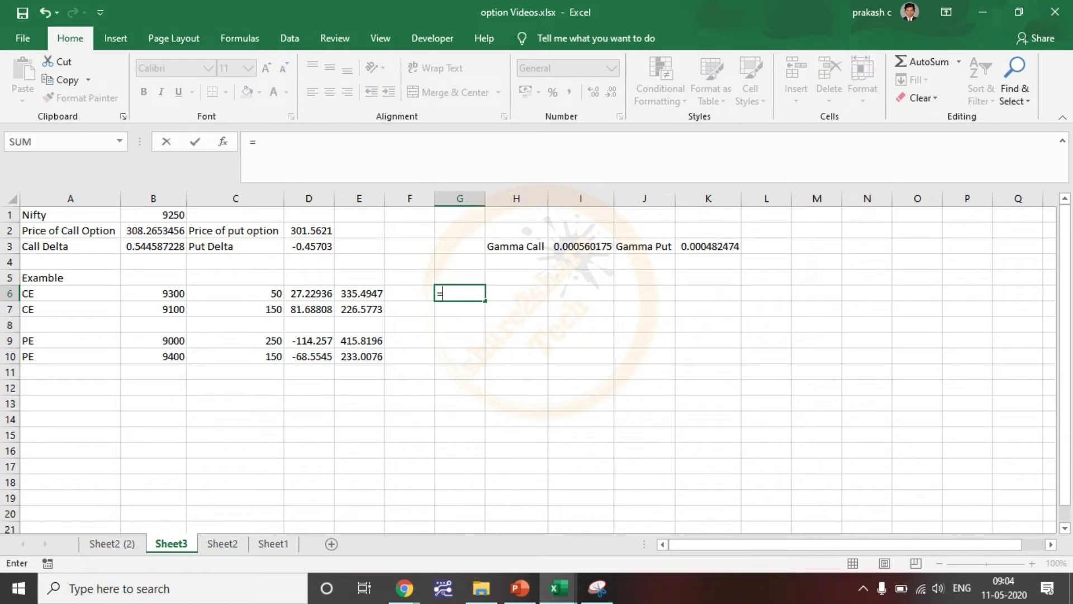
pyautogui.click(235, 294)
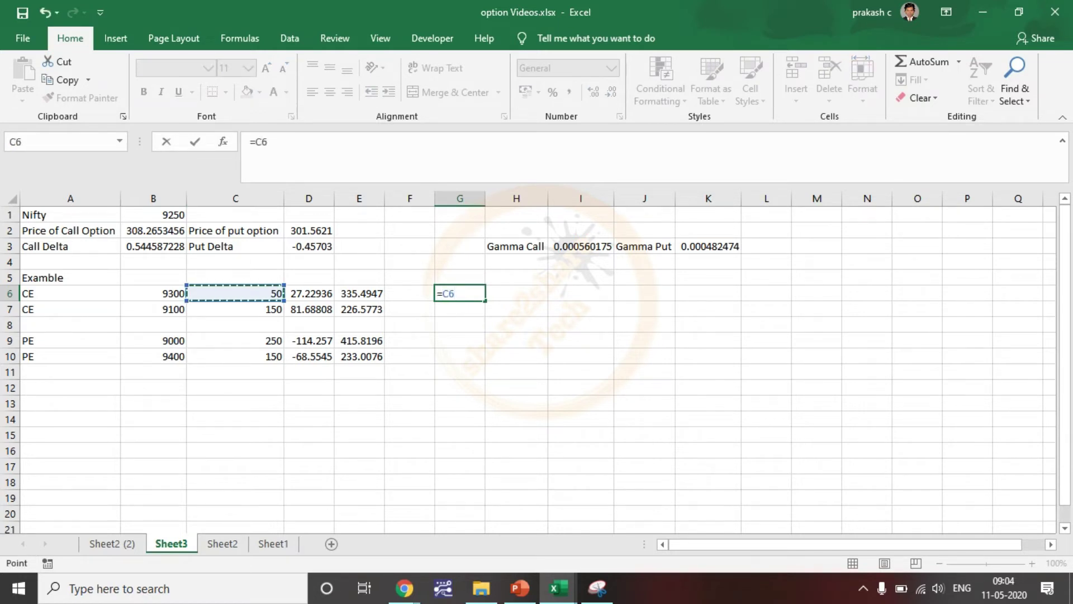
pyautogui.write('*')
pyautogui.click(581, 246)
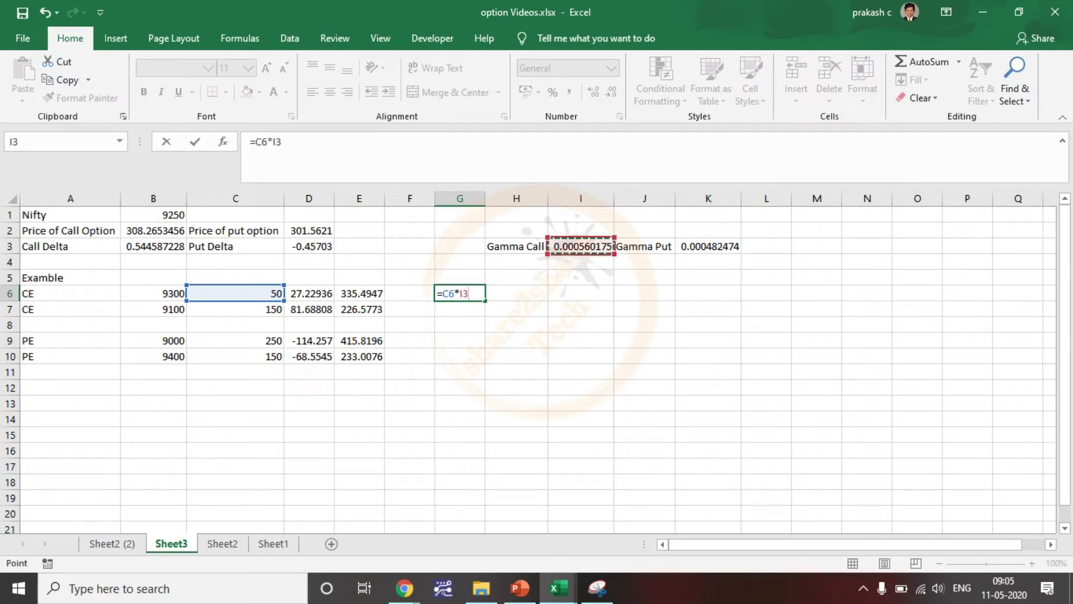
pyautogui.press('Return')
pyautogui.press('Return')
pyautogui.click(459, 294)
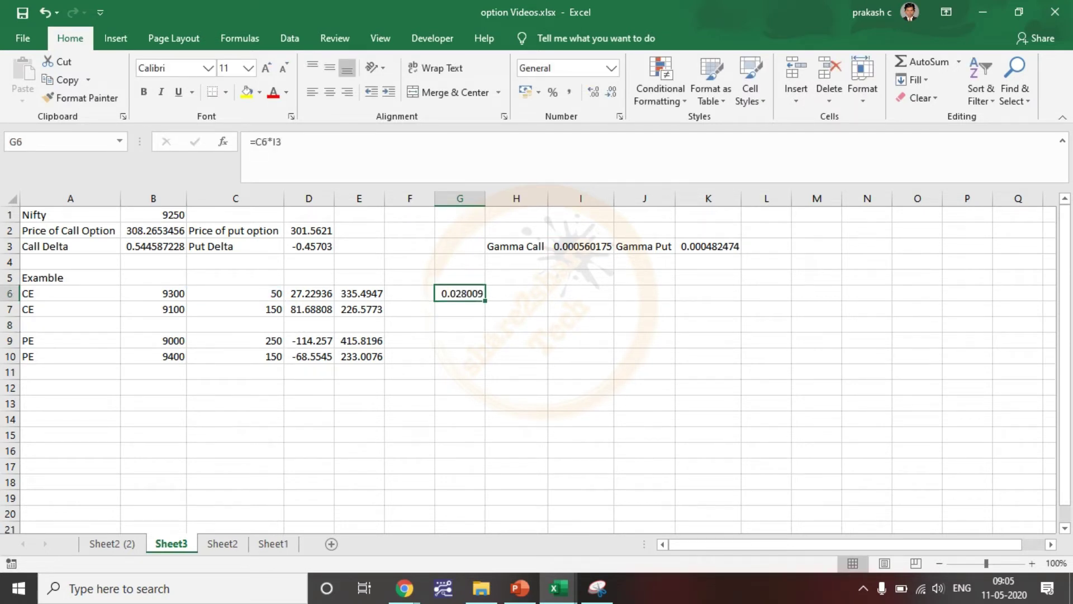
# Calculate the new call delta for the 9300 example in H6 with the formula =B3+G6.
pyautogui.doubleClick(517, 293)
pyautogui.write('=')
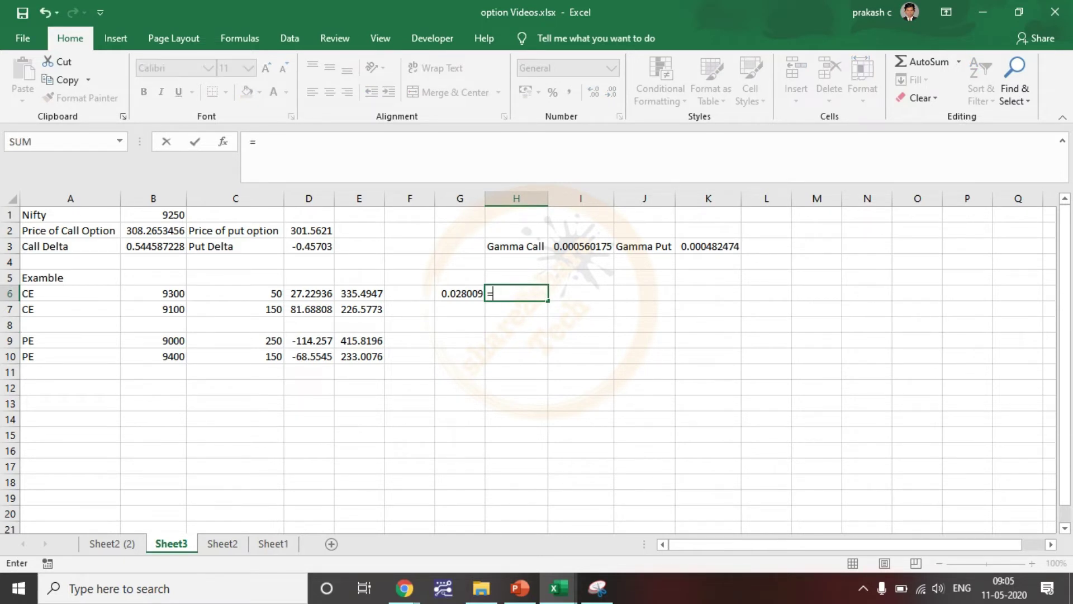
pyautogui.click(153, 246)
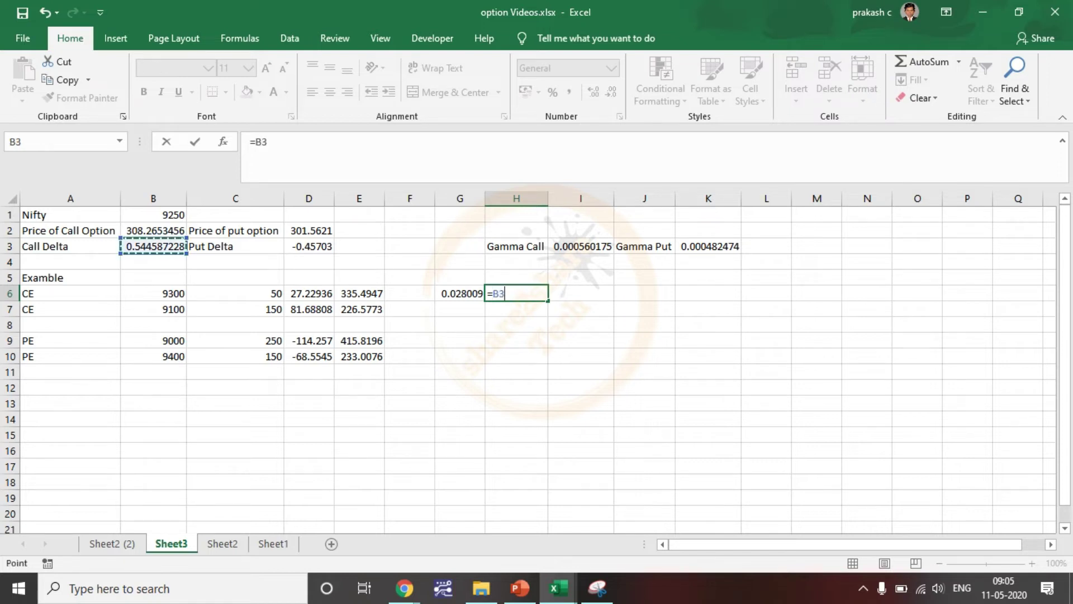
pyautogui.write('+')
pyautogui.click(460, 293)
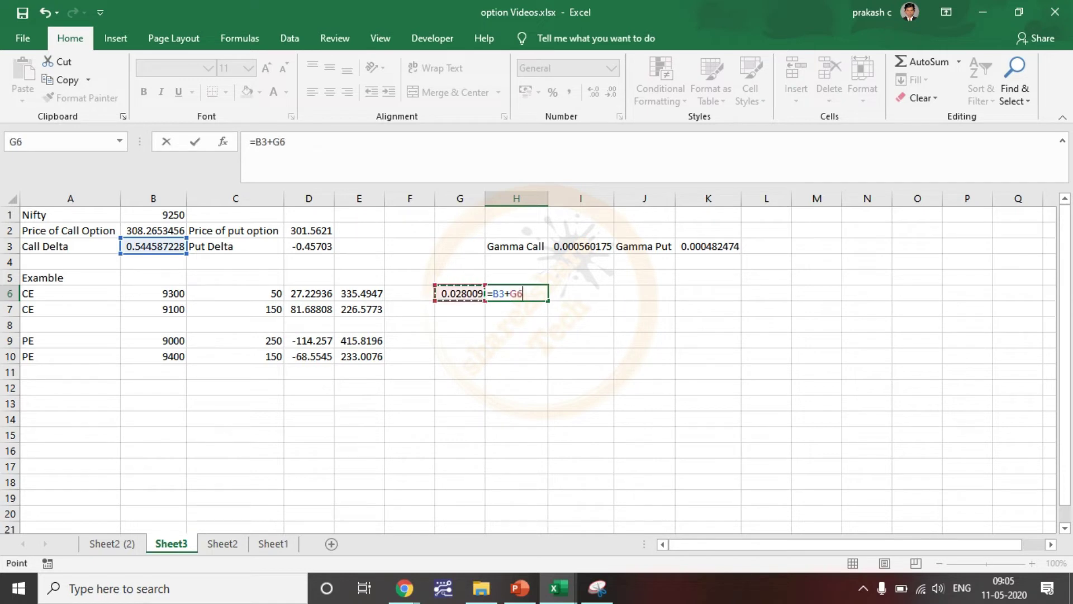
pyautogui.press('Return')
pyautogui.click(516, 293)
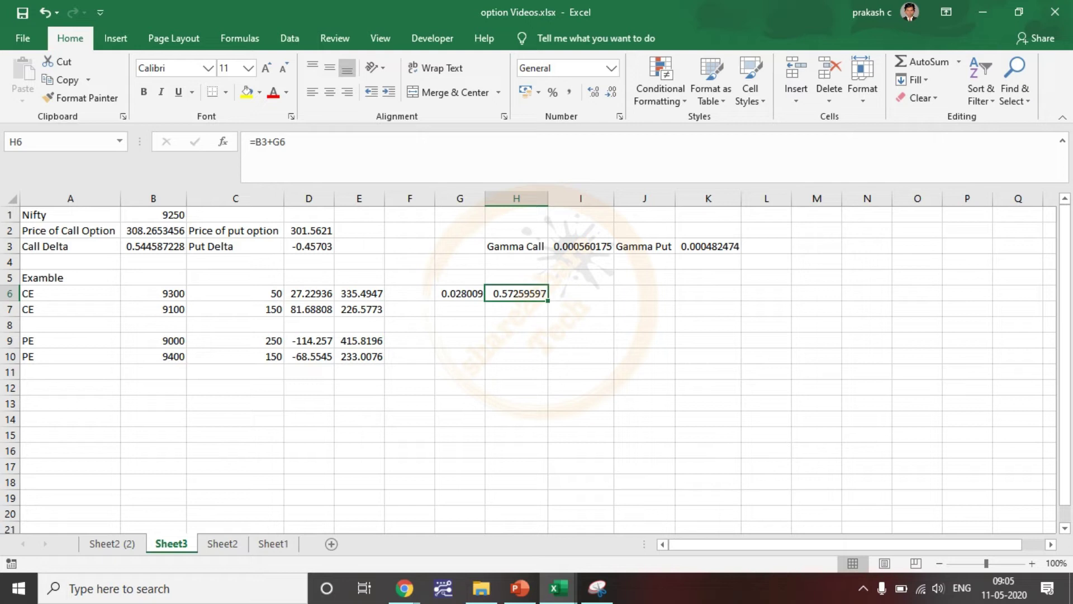
# Calculate the delta change for the 9100 call example in G7 with the formula =C7*I3.
pyautogui.click(236, 309)
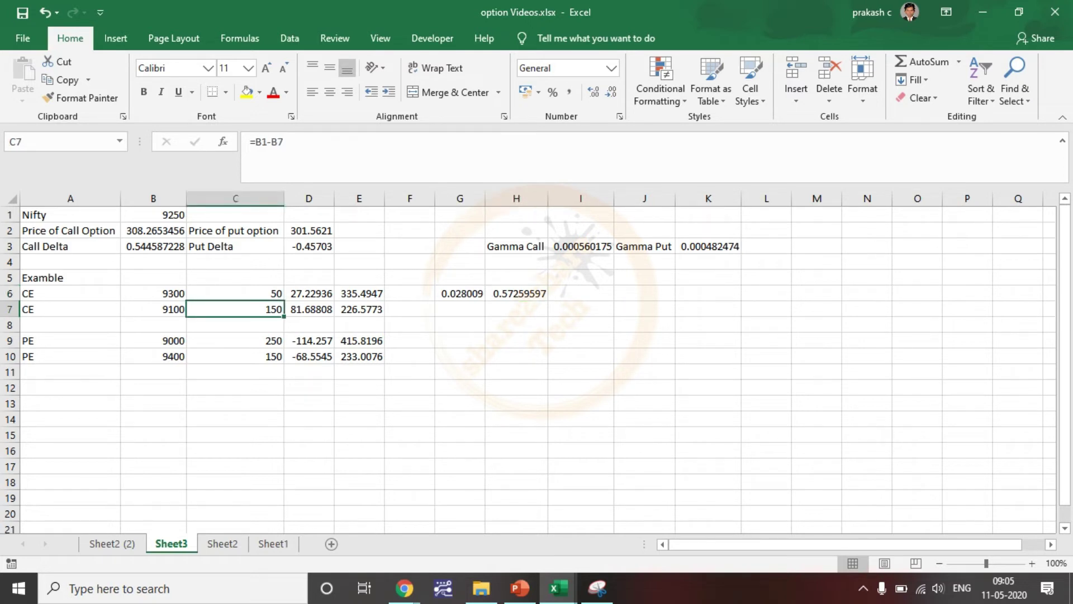
pyautogui.click(460, 309)
pyautogui.write('=')
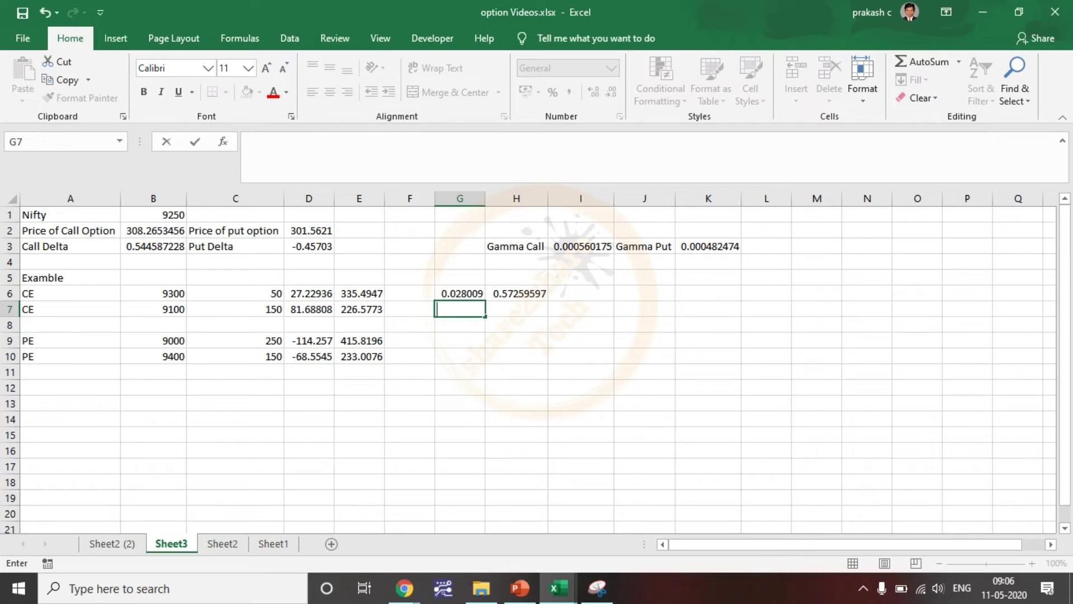
pyautogui.write('=')
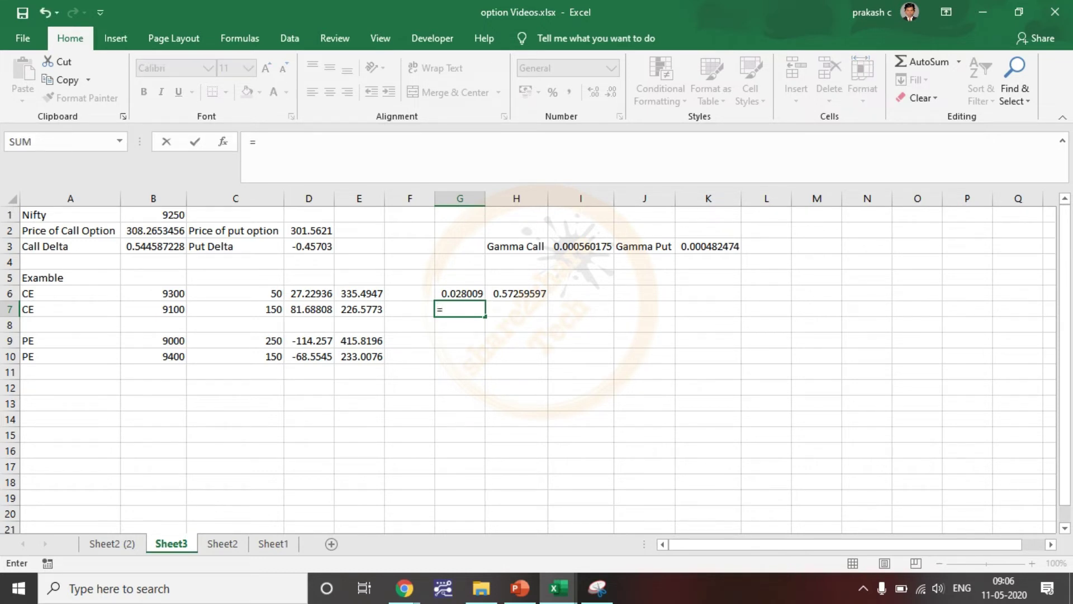
pyautogui.click(236, 309)
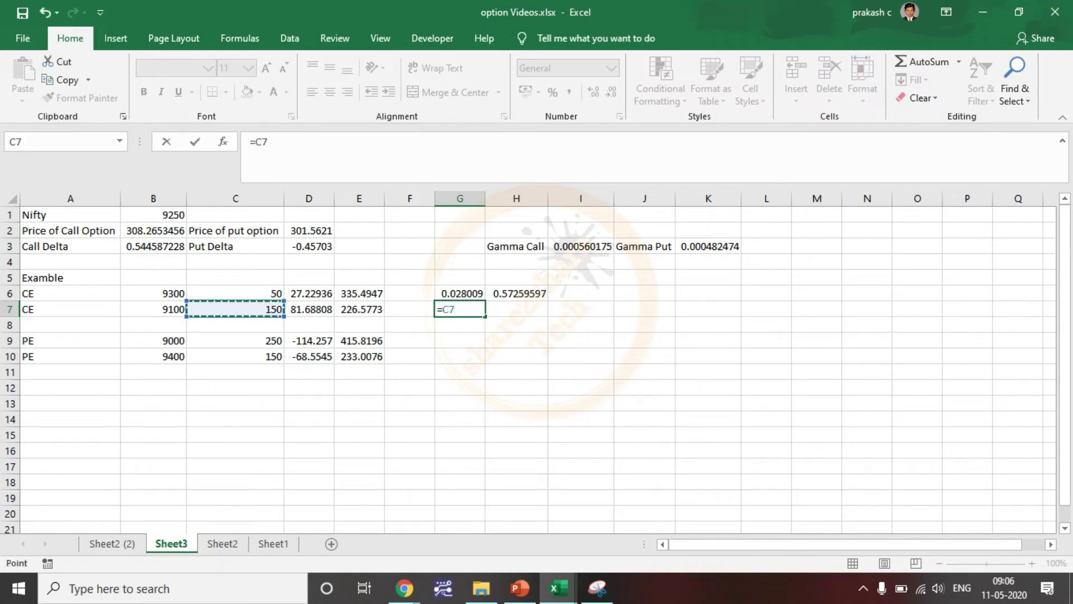
pyautogui.write('*')
pyautogui.click(581, 246)
pyautogui.press('Return')
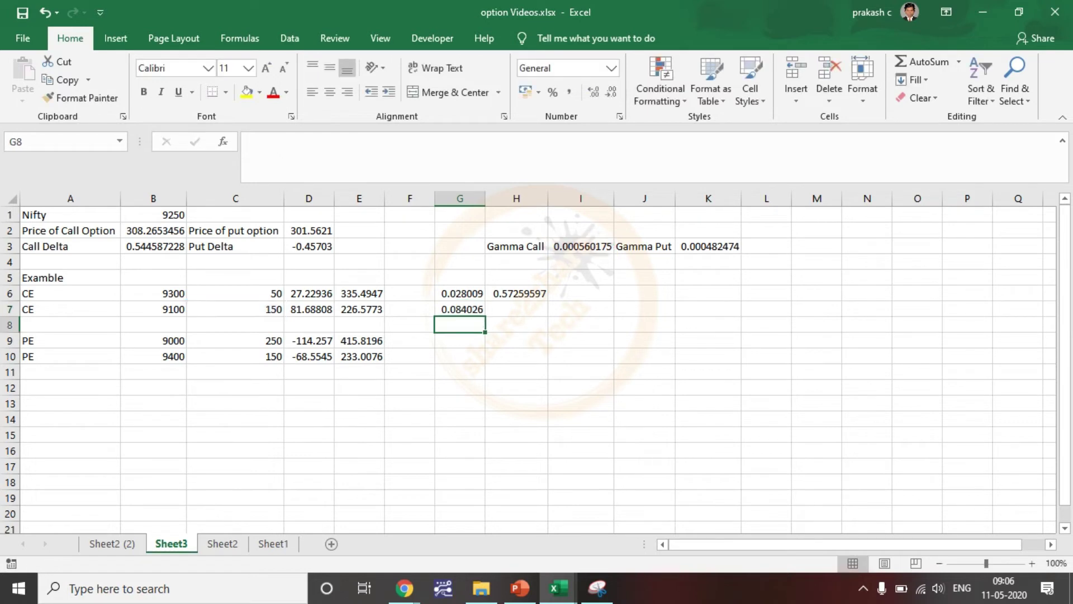
# Calculate the new call delta for the 9100 example in H7 with the formula =B3-G7.
pyautogui.press('Up')
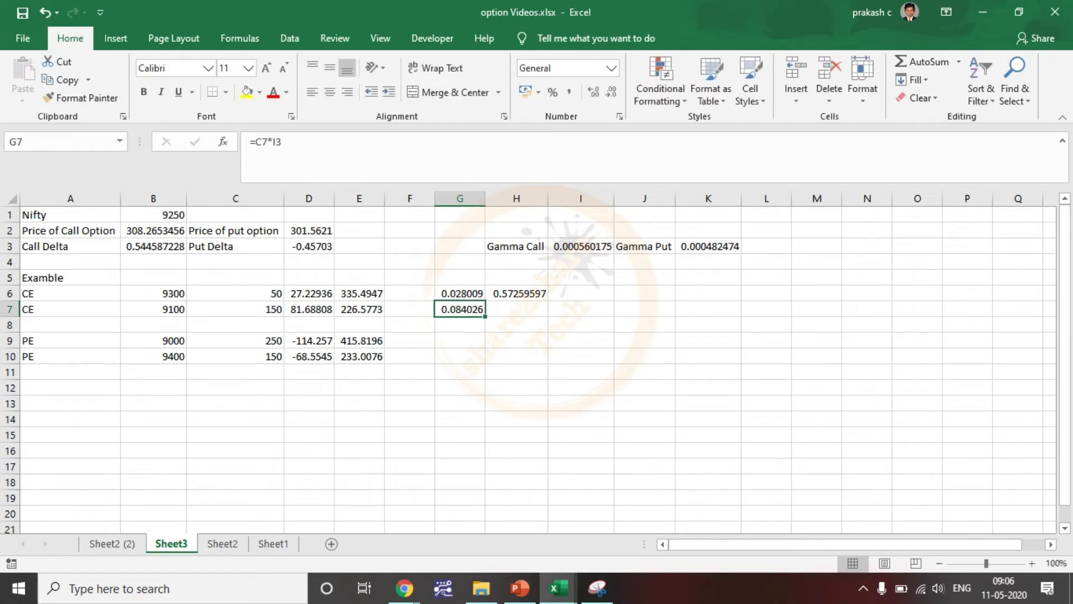
pyautogui.press('Right')
pyautogui.write('=')
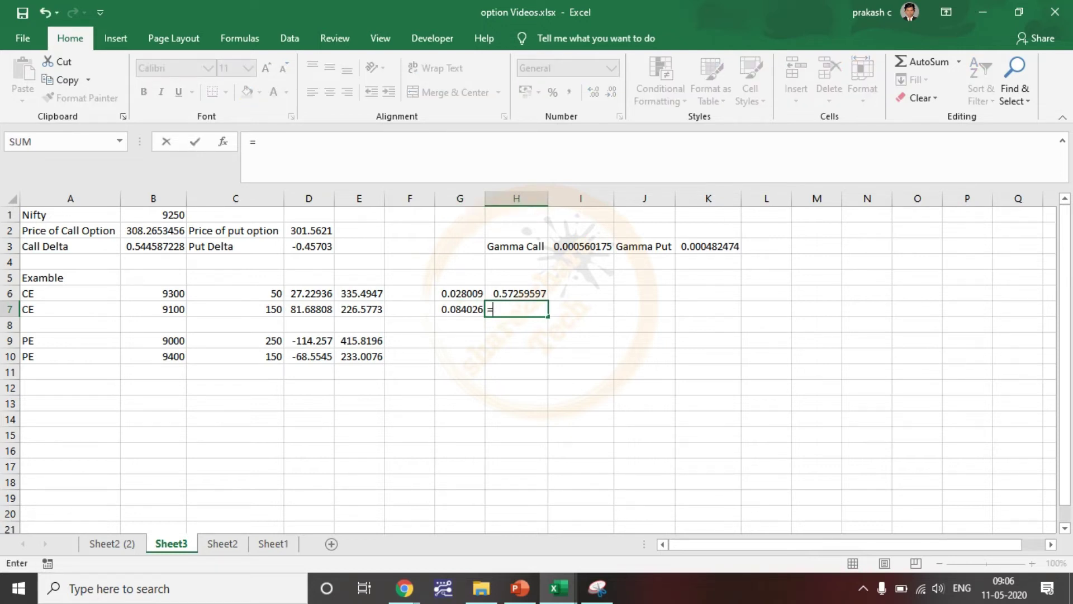
pyautogui.write('B3-')
pyautogui.click(459, 309)
pyautogui.press('Return')
pyautogui.click(580, 388)
pyautogui.click(516, 309)
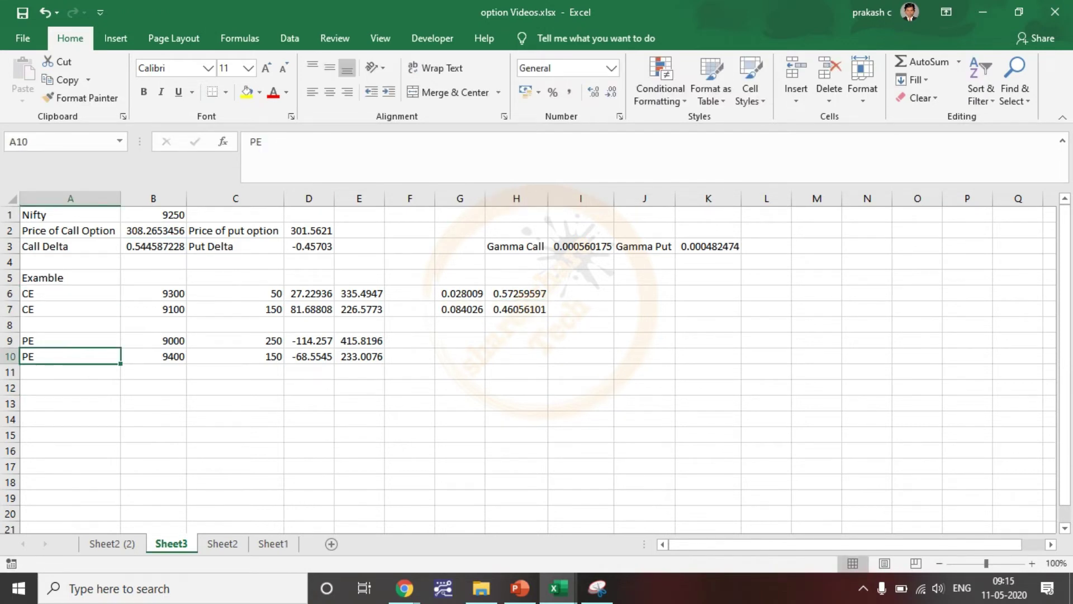
# Extend the call labels in A6 and A7 with the strike so both read CE 9250.
pyautogui.click(70, 293)
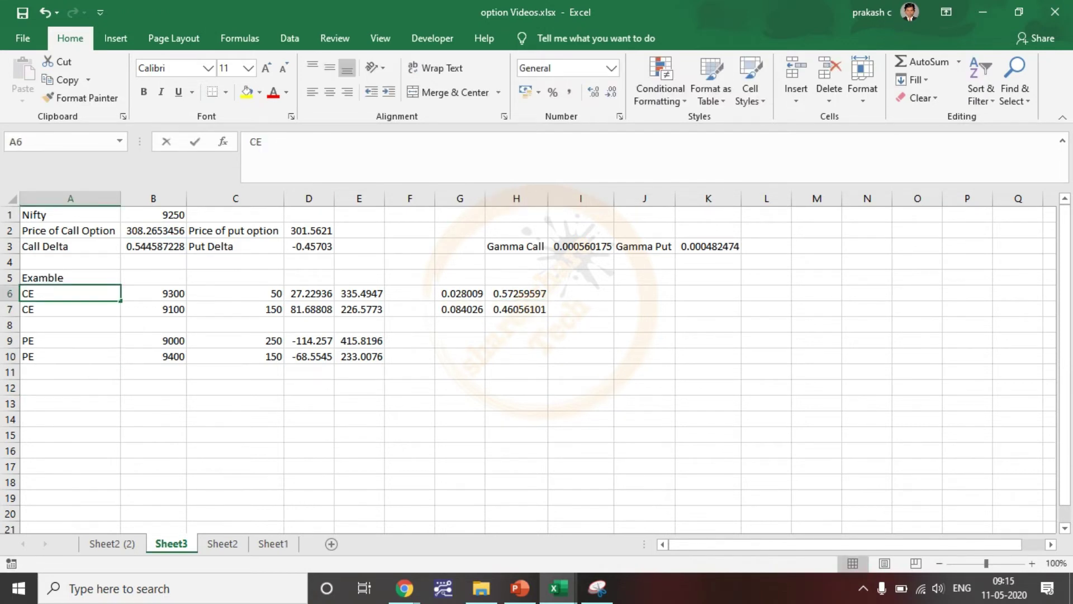
pyautogui.press('F2')
pyautogui.write('92')
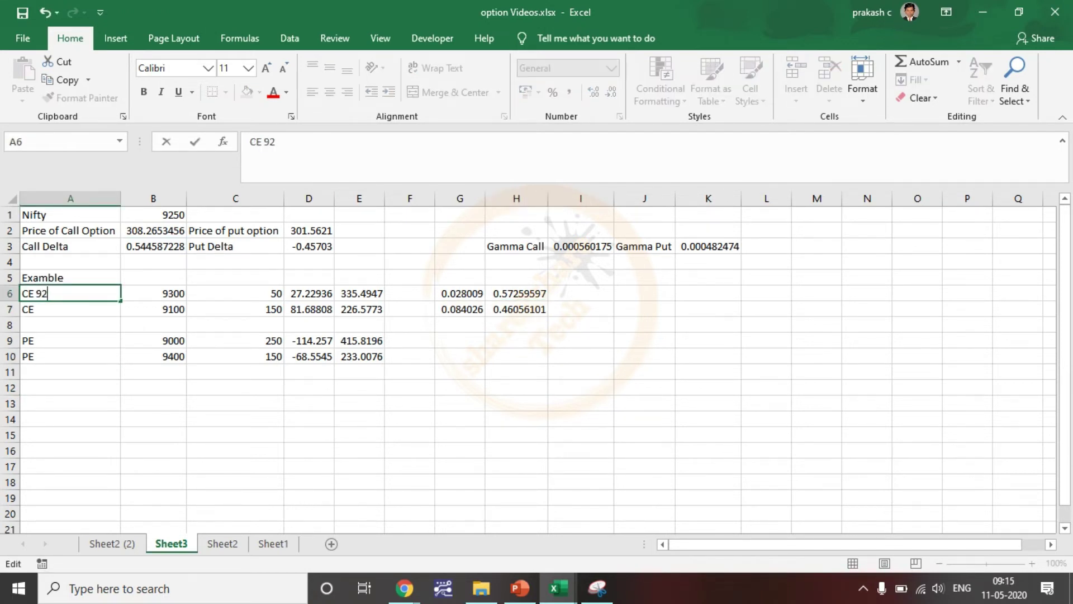
pyautogui.write('50')
pyautogui.press('Return')
pyautogui.press('F2')
pyautogui.write('92')
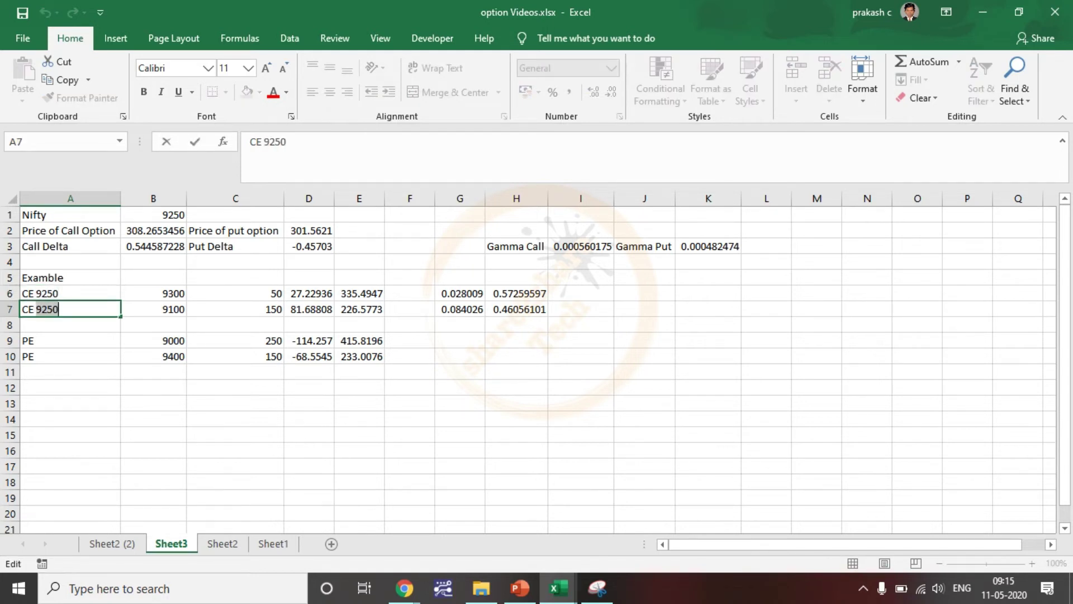
pyautogui.write('50')
pyautogui.press('Return')
# Extend the put labels in A9 and A10 with the strike so both read PE 9250.
pyautogui.press('Return')
pyautogui.press('F2')
pyautogui.write('9250')
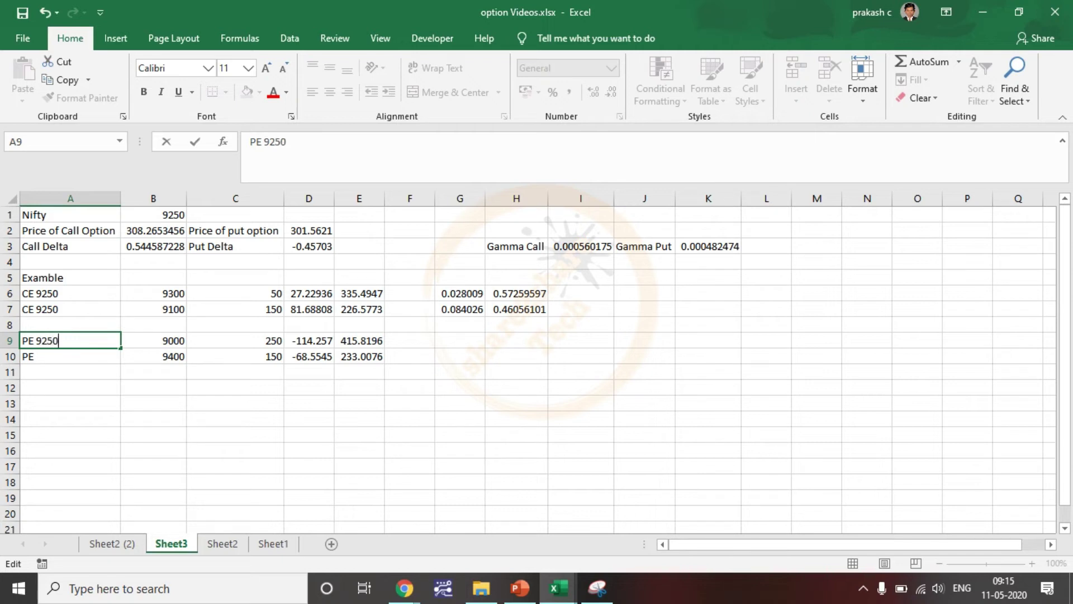
pyautogui.press('Return')
pyautogui.press('F2')
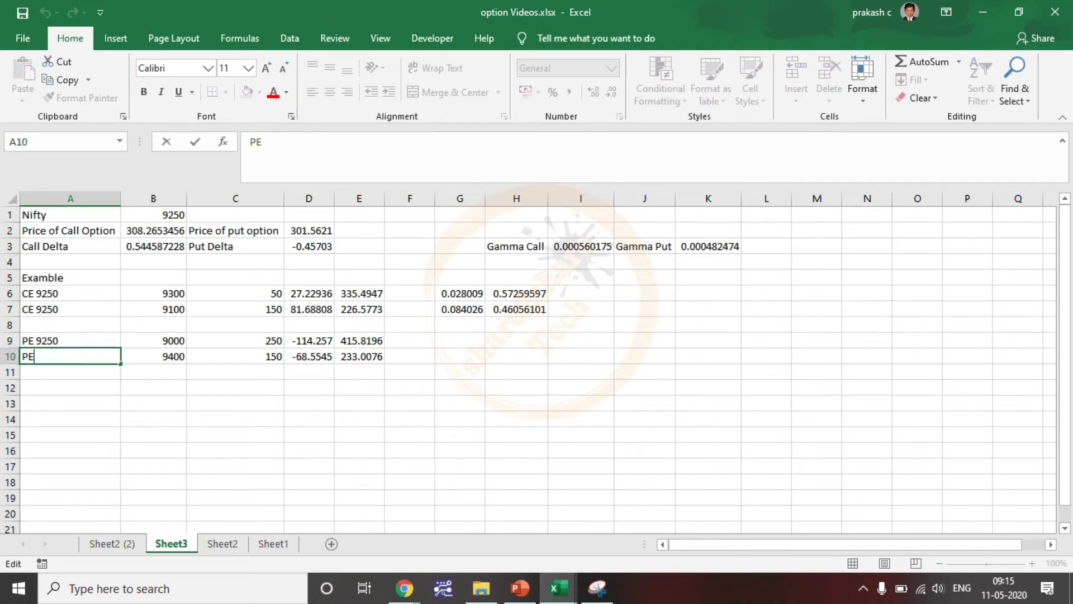
pyautogui.write('9250')
pyautogui.press('Return')
pyautogui.press('Return')
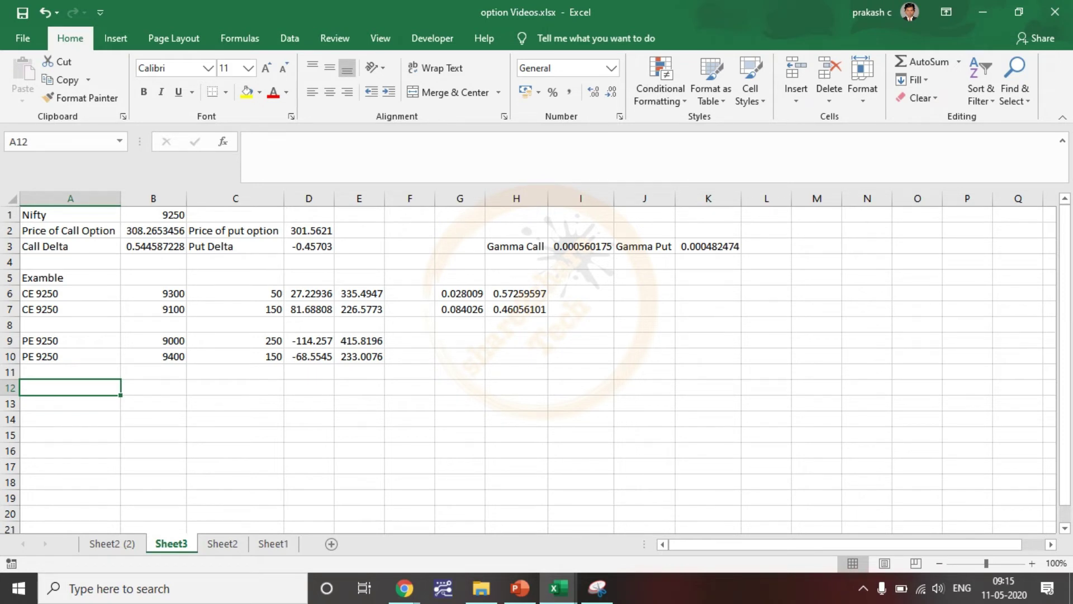
# Calculate the delta change for the 9000 put example in G9 with the formula =K3*C9.
pyautogui.click(460, 340)
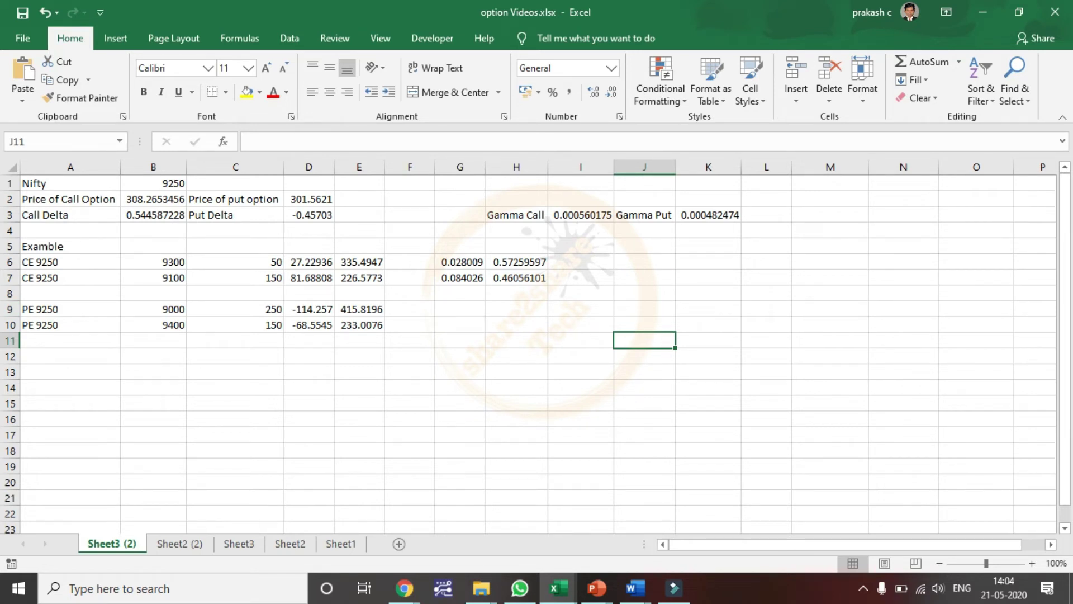
pyautogui.click(153, 309)
pyautogui.click(235, 309)
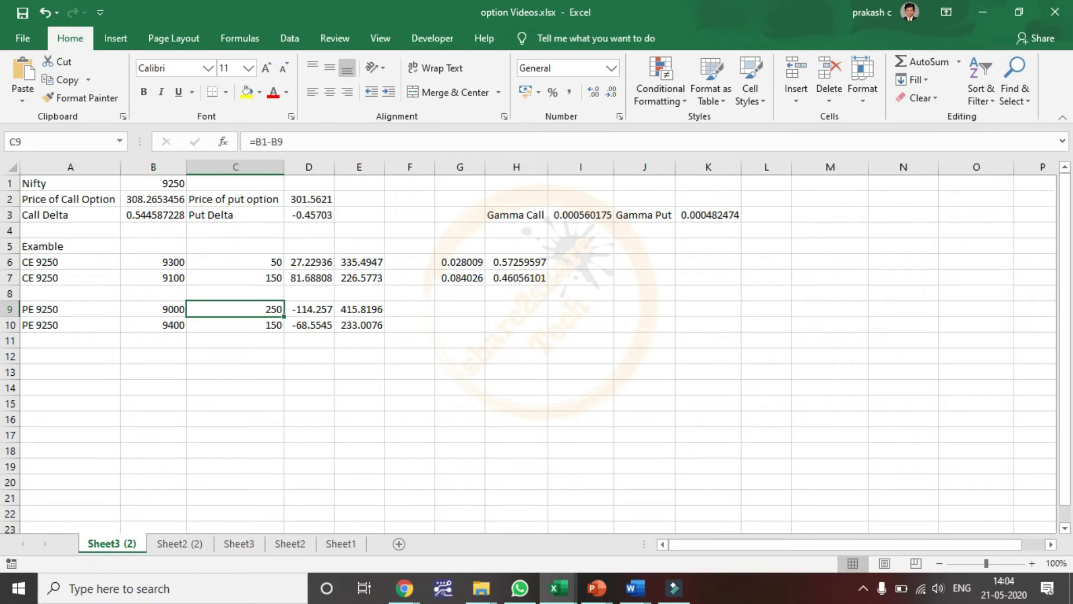
pyautogui.doubleClick(460, 309)
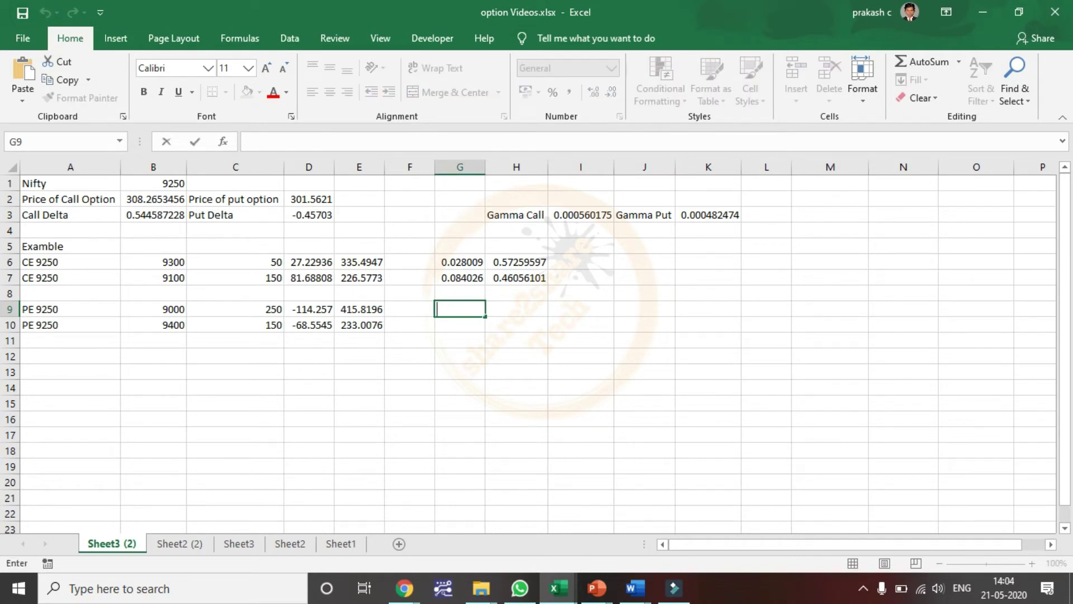
pyautogui.write('=')
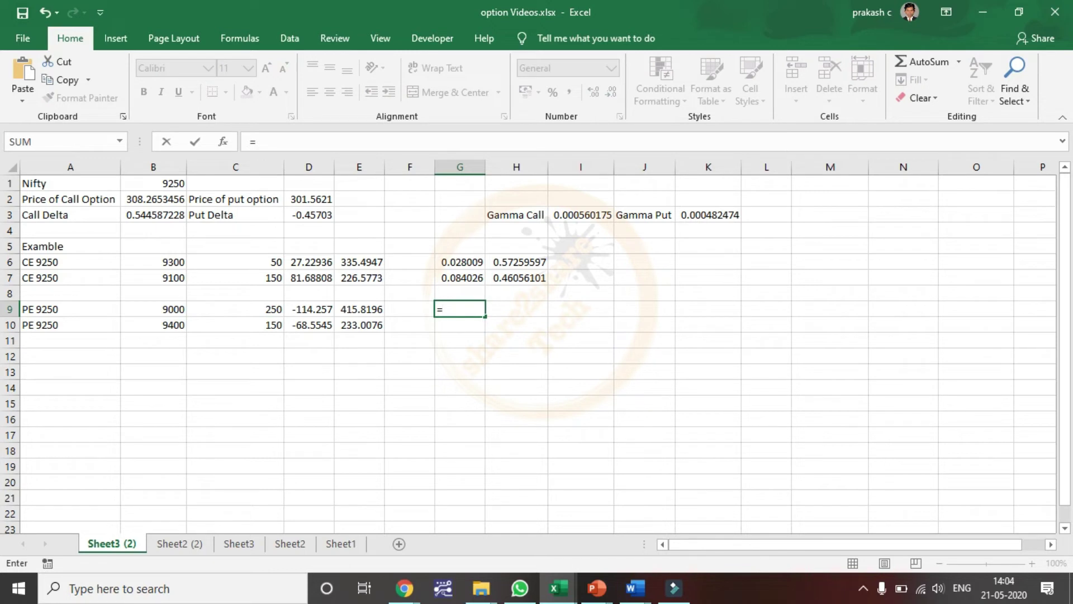
pyautogui.click(708, 215)
pyautogui.write('*')
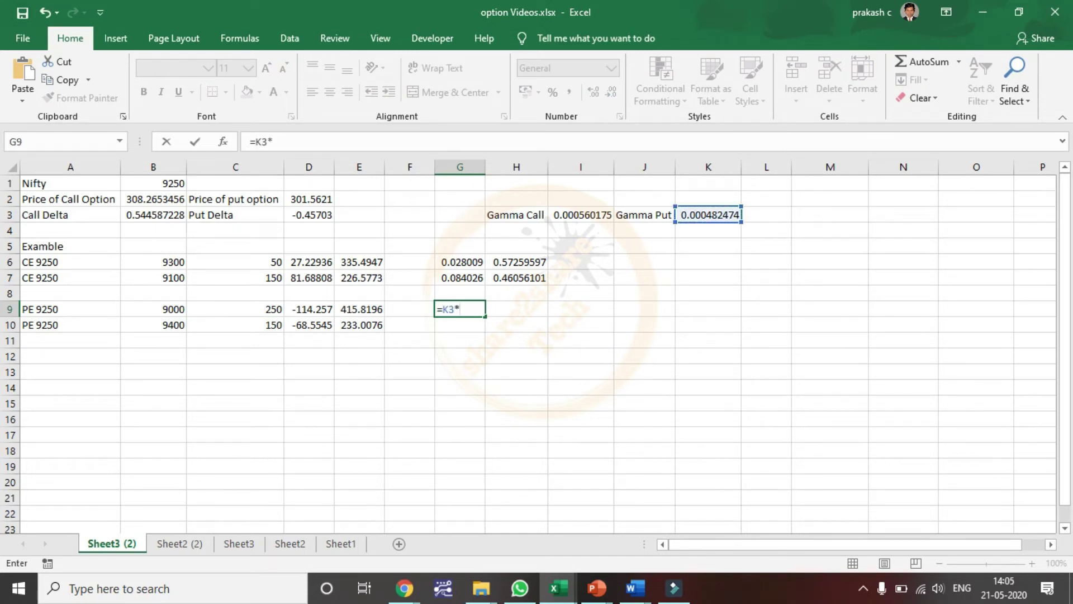
pyautogui.click(236, 309)
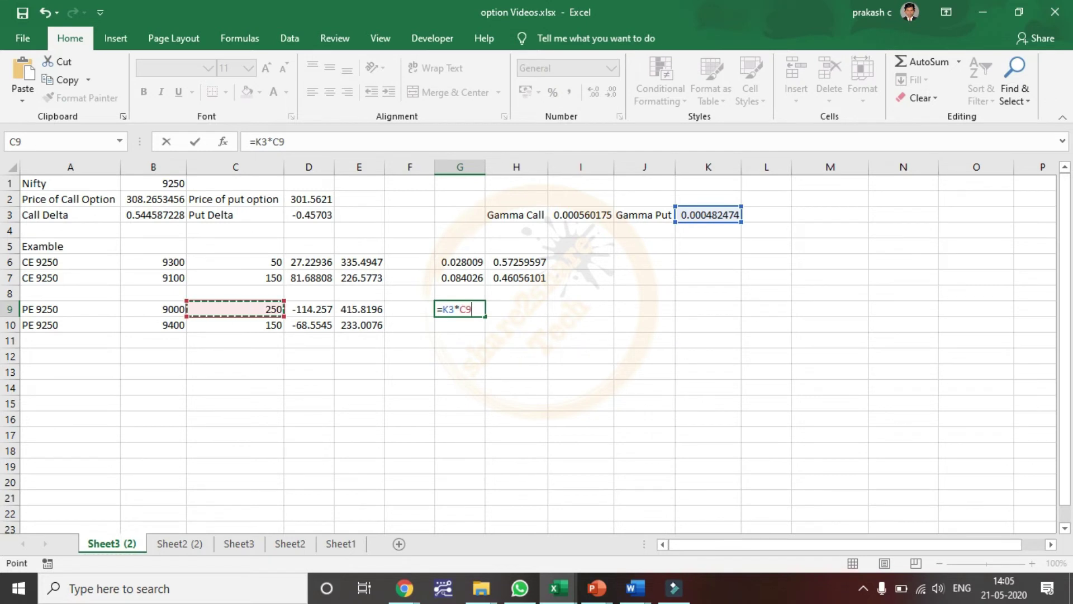
pyautogui.press('Return')
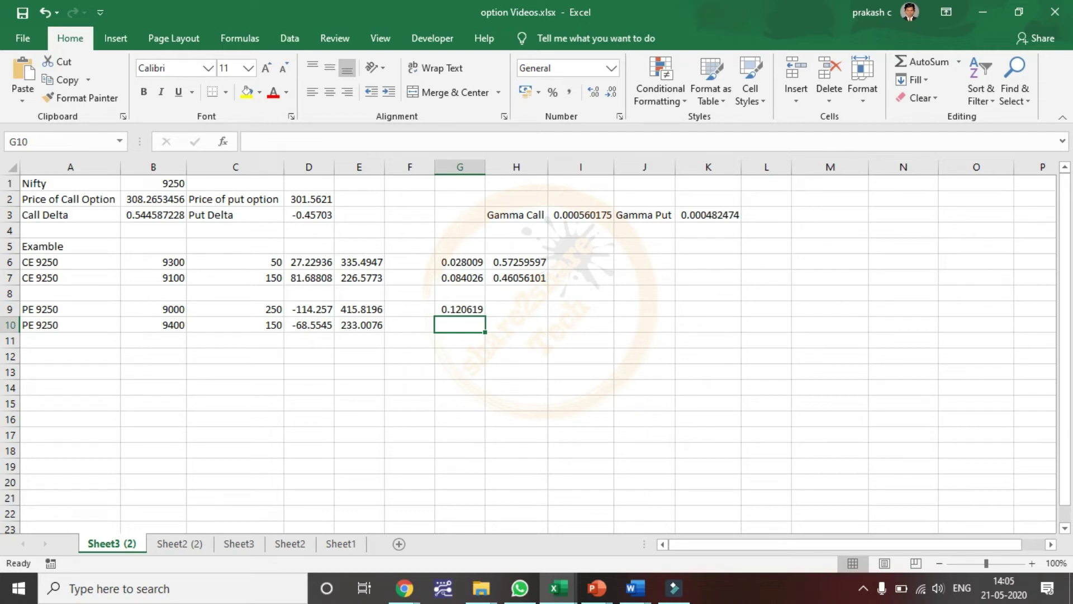
# Calculate the new put delta for the 9000 example in H9 with the formula =D3+(-G9).
pyautogui.doubleClick(517, 309)
pyautogui.write('=')
pyautogui.press('BackSpace')
pyautogui.write('=')
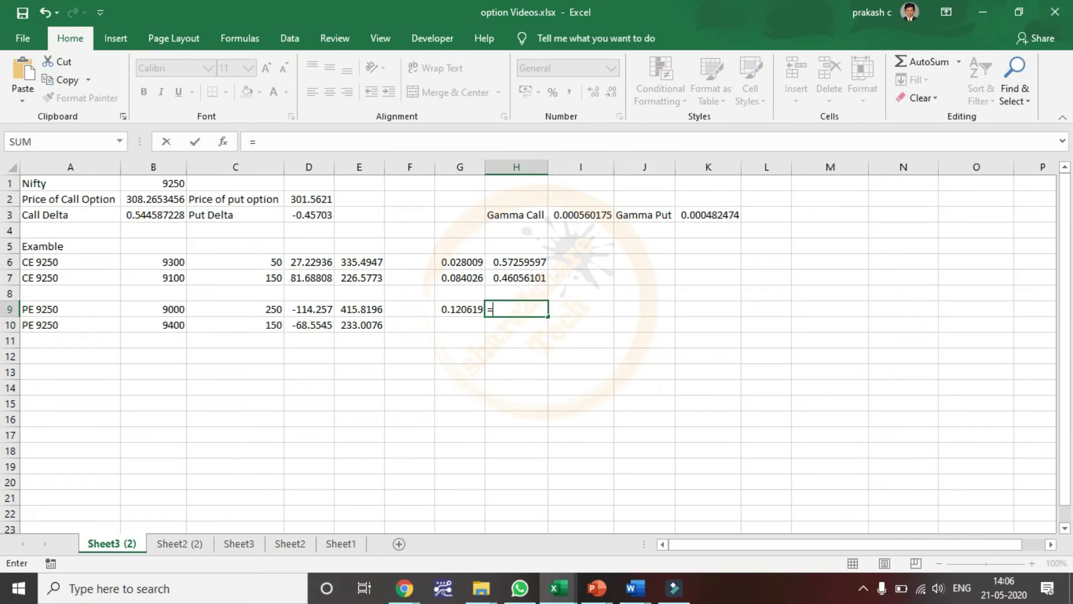
pyautogui.click(308, 214)
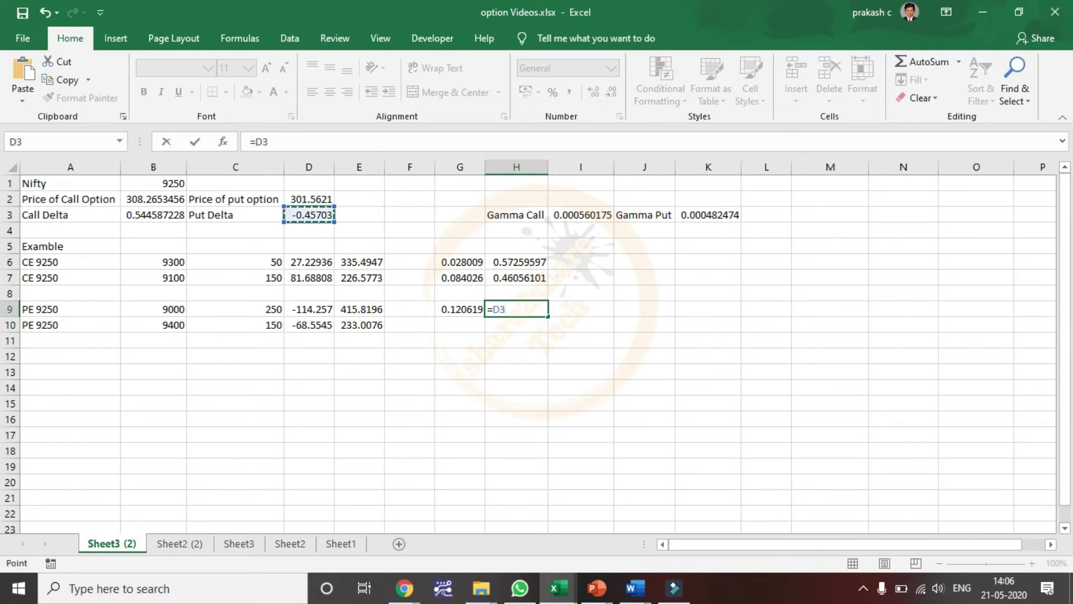
pyautogui.write('+')
pyautogui.click(460, 309)
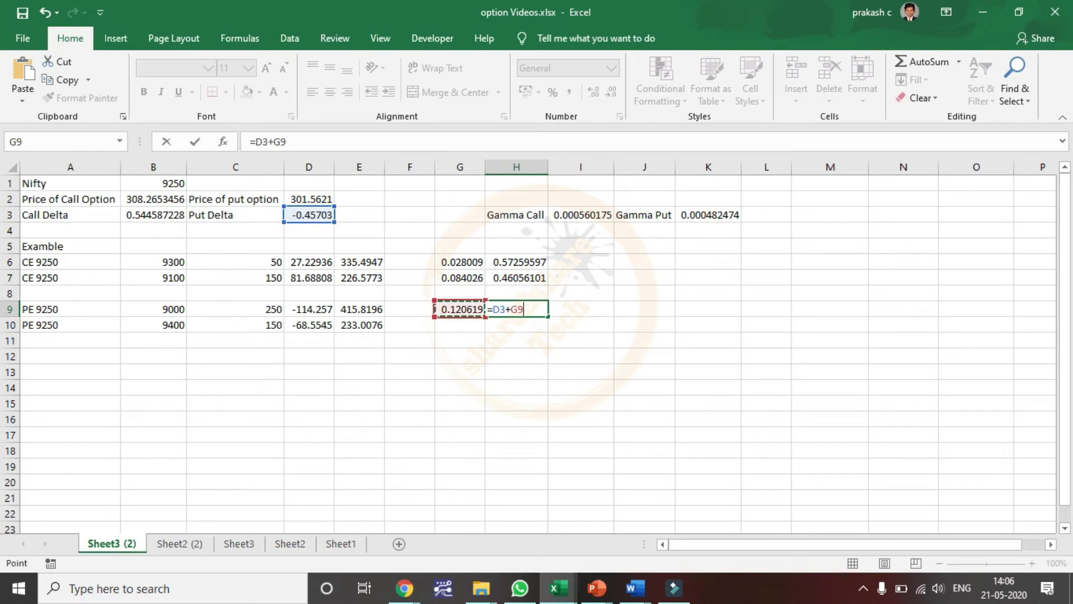
pyautogui.press('F2')
pyautogui.press('Left')
pyautogui.press('Left')
pyautogui.write('(')
pyautogui.press('BackSpace')
pyautogui.write('(-')
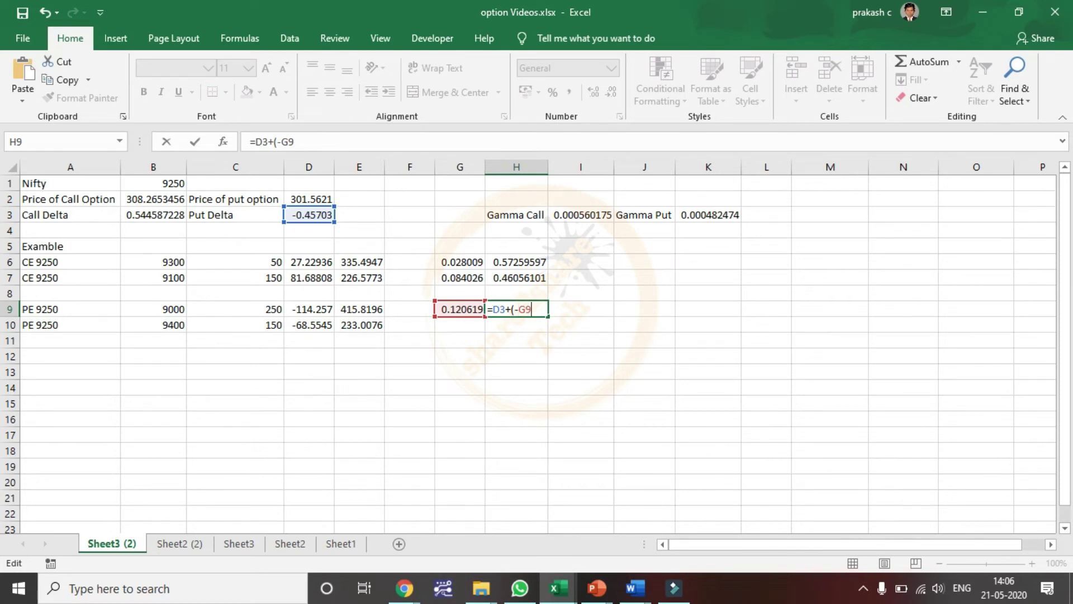
pyautogui.write(')')
pyautogui.press('Return')
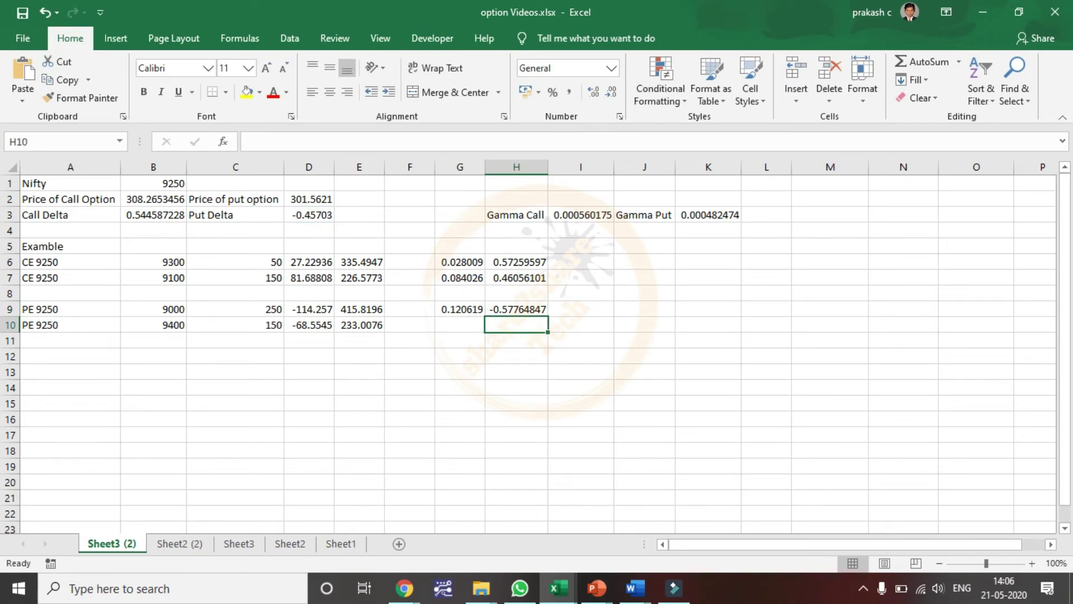
# Calculate the delta change for the 9400 put example in G10 with the formula =K3*C10.
pyautogui.doubleClick(459, 324)
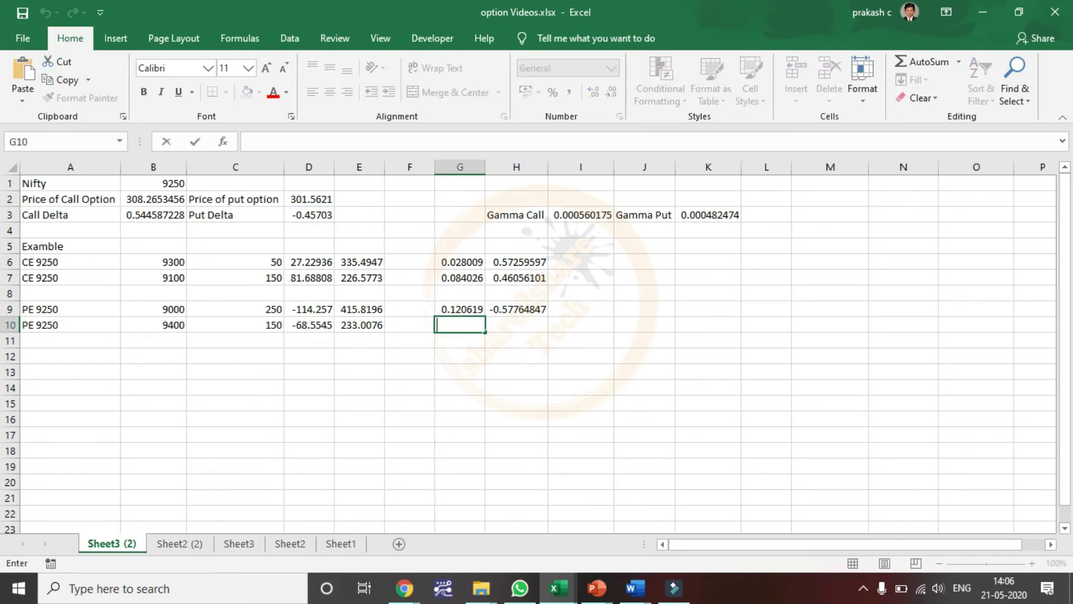
pyautogui.click(153, 324)
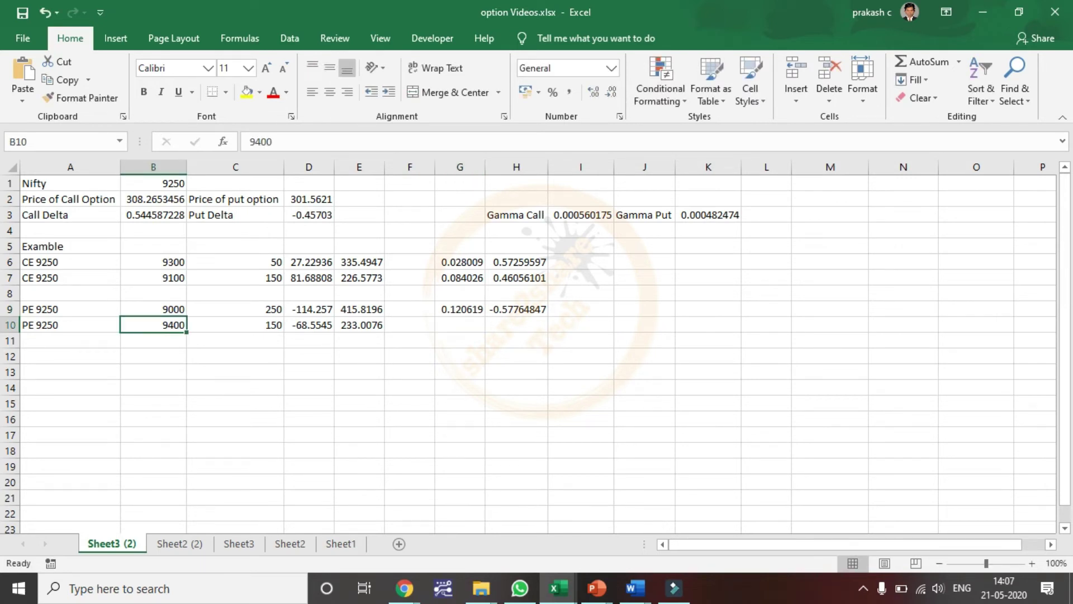
pyautogui.click(235, 324)
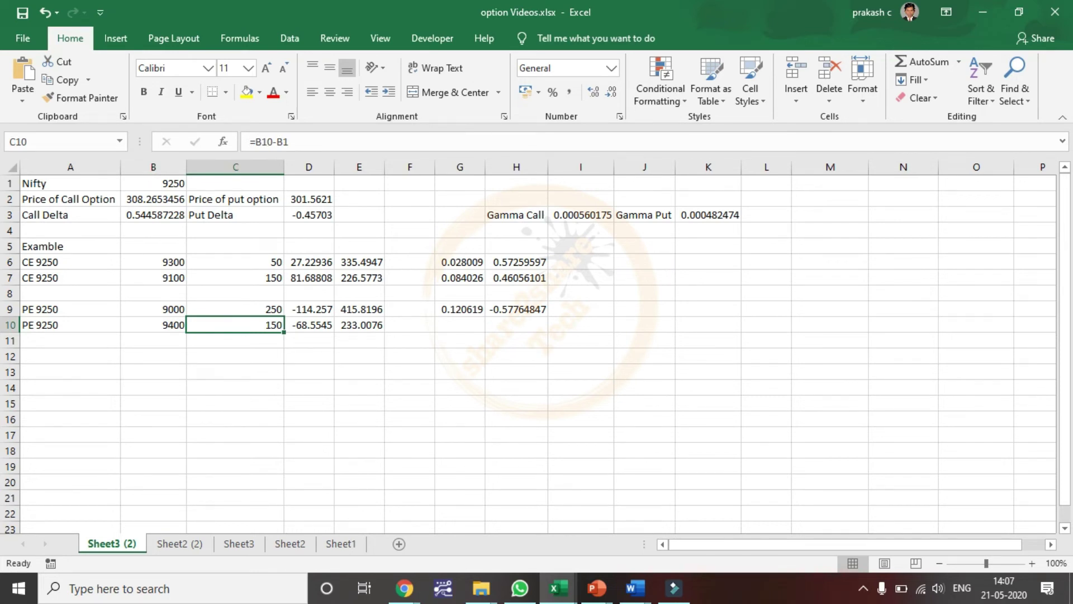
pyautogui.doubleClick(460, 325)
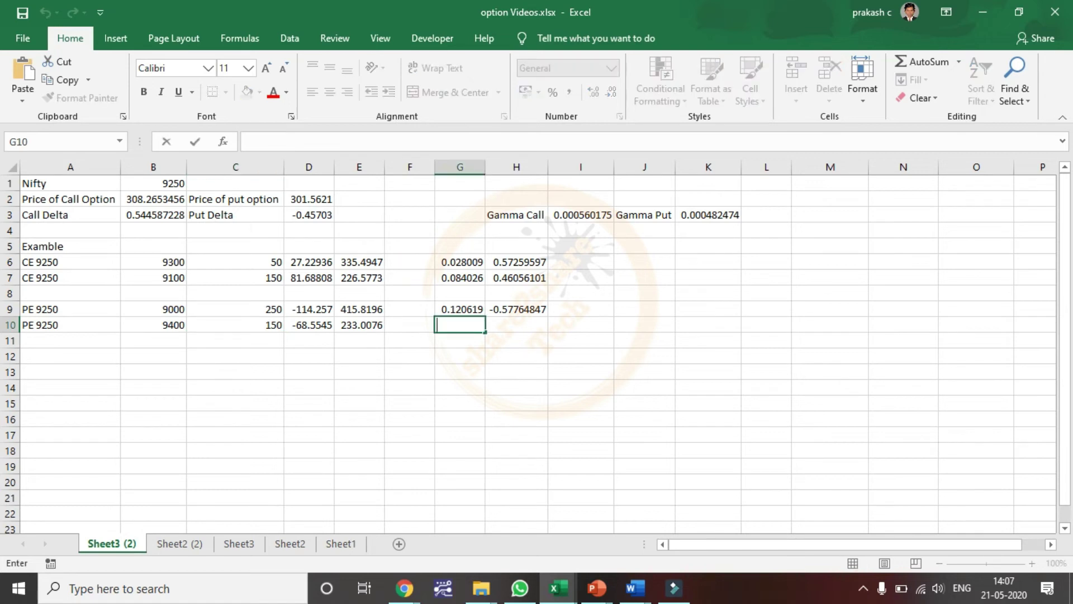
pyautogui.write('=')
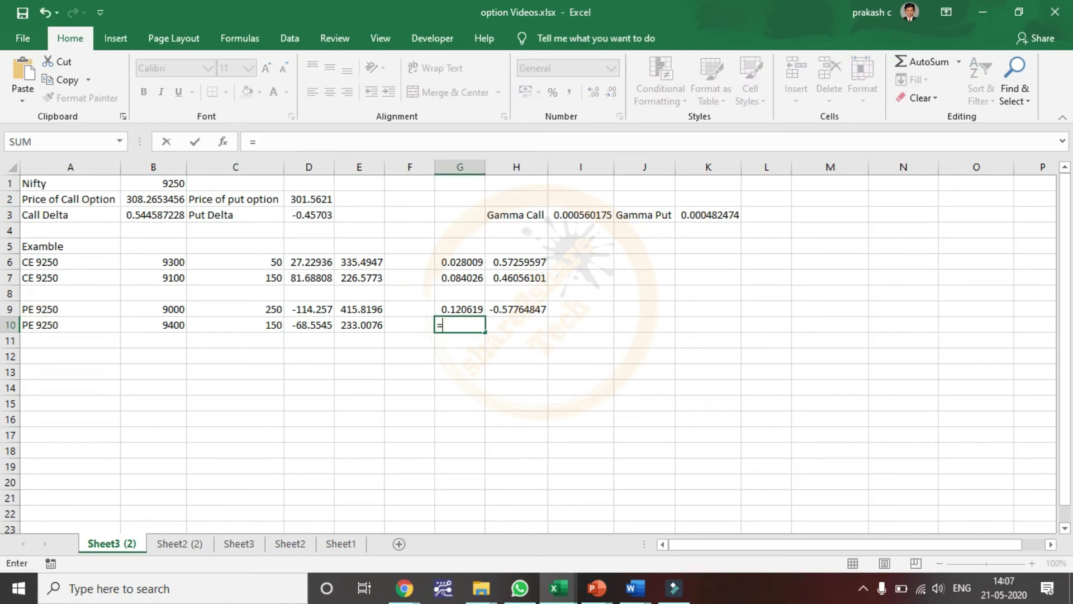
pyautogui.click(708, 215)
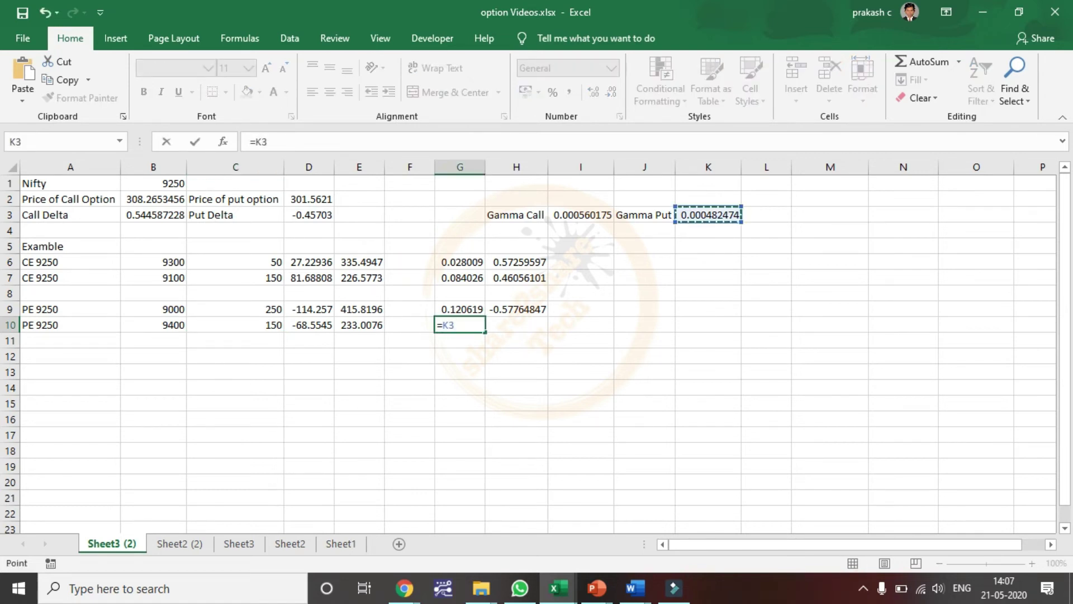
pyautogui.write('*')
pyautogui.click(235, 325)
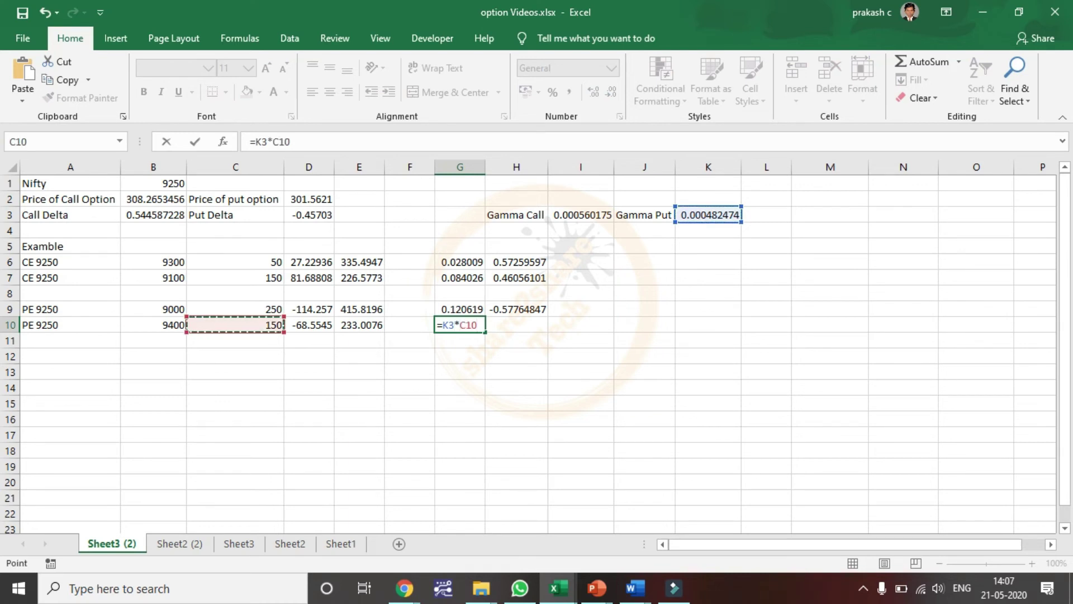
pyautogui.press('Return')
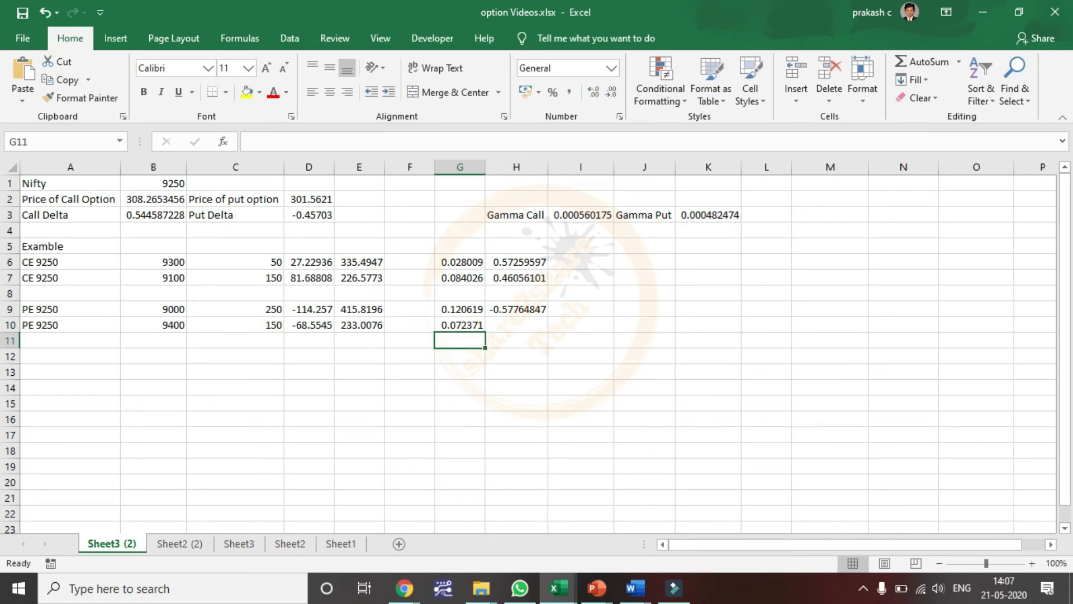
# Calculate the new put delta for the 9400 example in H10 with the formula =D3+G10.
pyautogui.press('Up')
pyautogui.press('Right')
pyautogui.write('=')
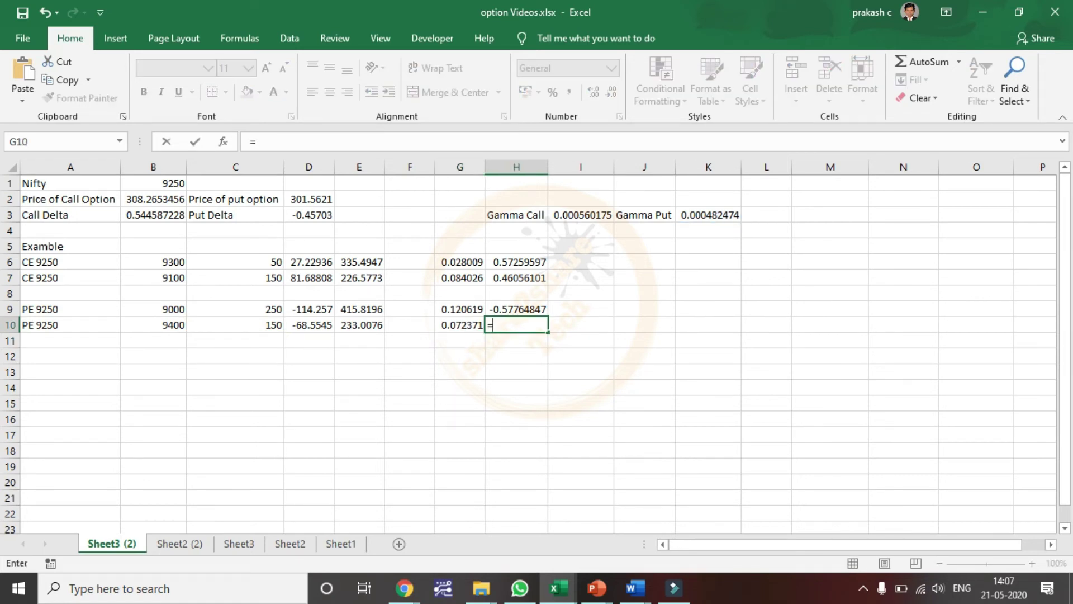
pyautogui.click(308, 215)
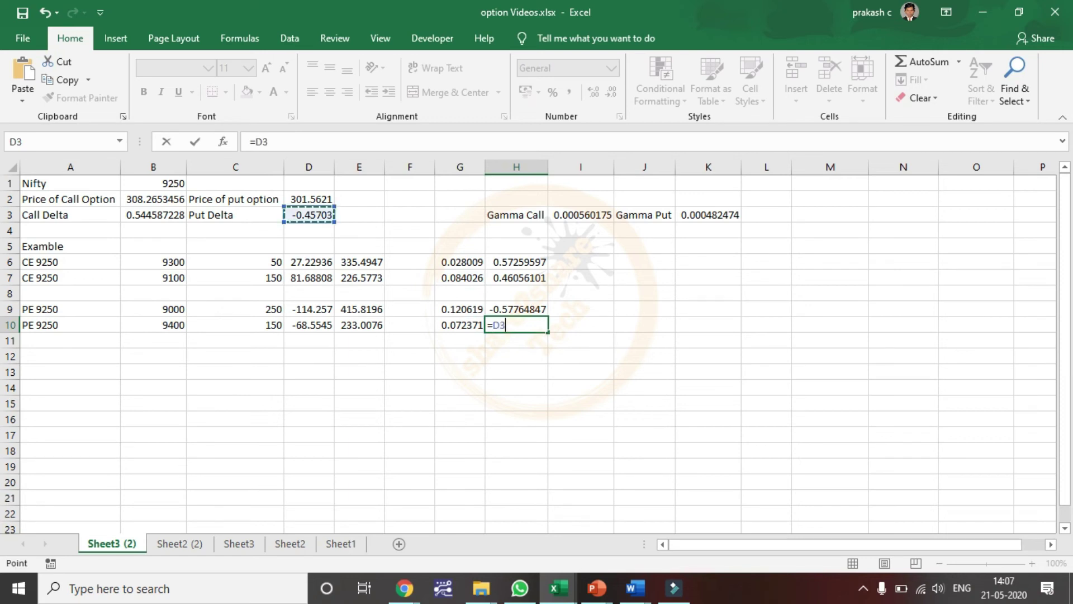
pyautogui.write('+')
pyautogui.press('Left')
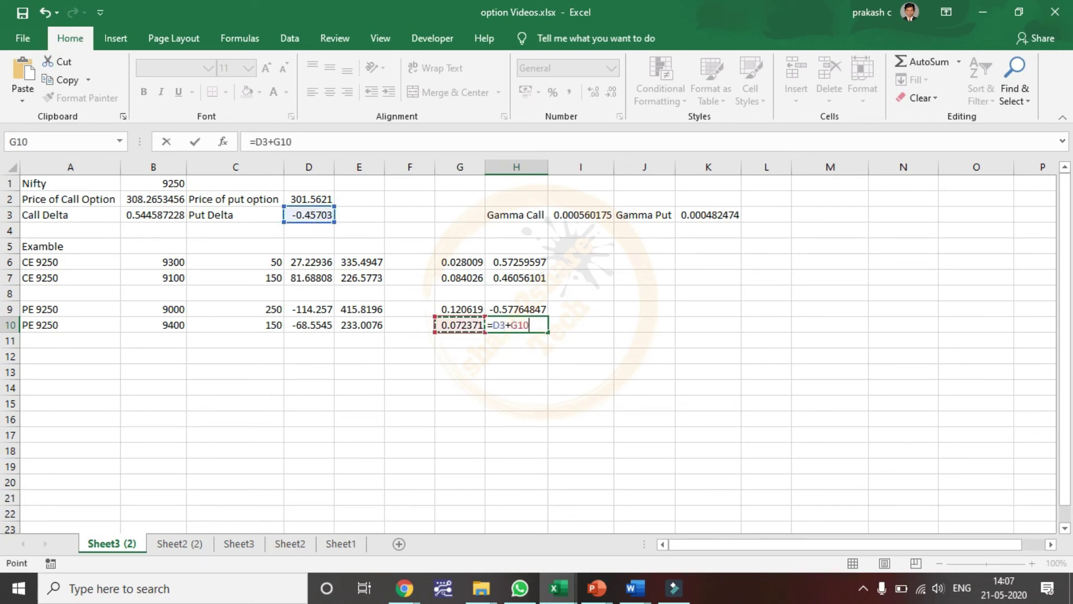
pyautogui.press('Return')
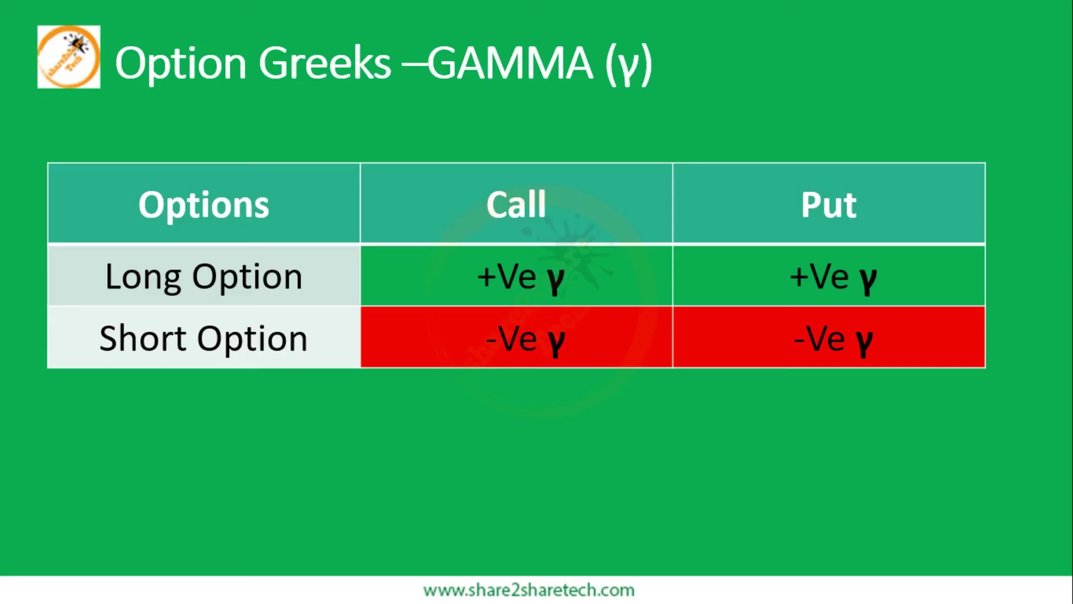
pyautogui.moveTo(60, 284); pyautogui.dragTo(146, 272)
pyautogui.moveTo(55, 348)
pyautogui.mouseDown()
pyautogui.moveTo(68, 358)
pyautogui.moveTo(116, 330)
pyautogui.mouseUp()
pyautogui.press('e')
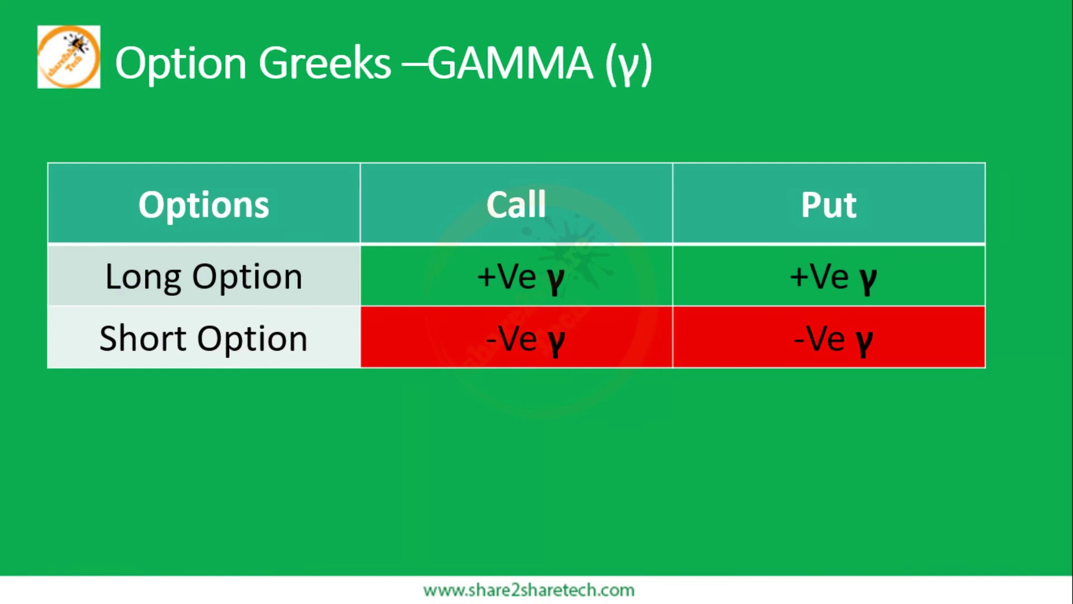